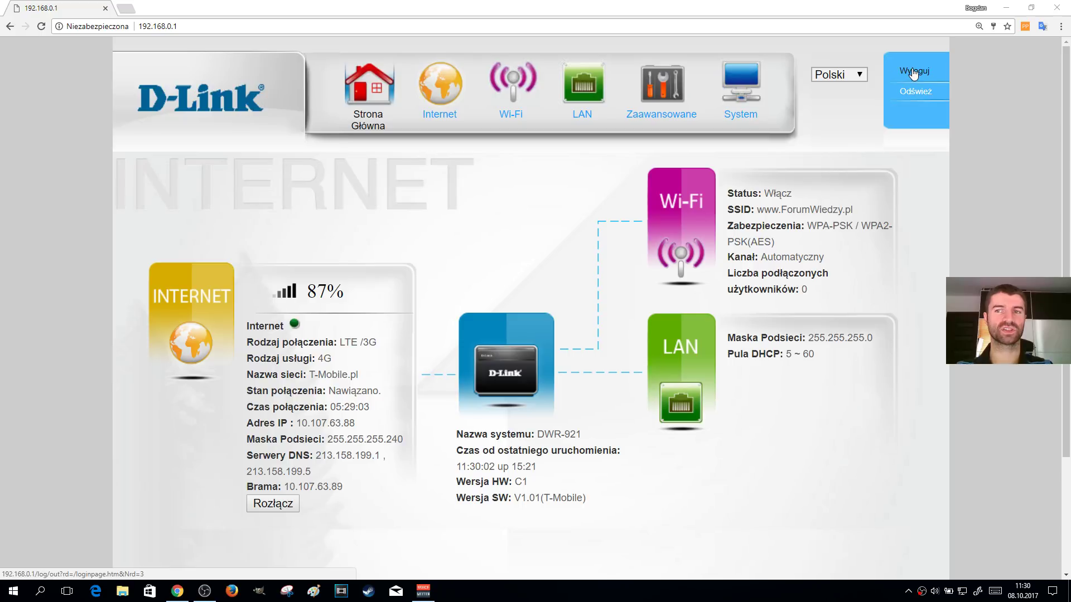
# Log out of the DWR-921 admin panel with Wyloguj in the top-right menu
pyautogui.click(915, 72)
# Restore the maximized Chrome window and move between the login username and password fields
pyautogui.click(181, 26)
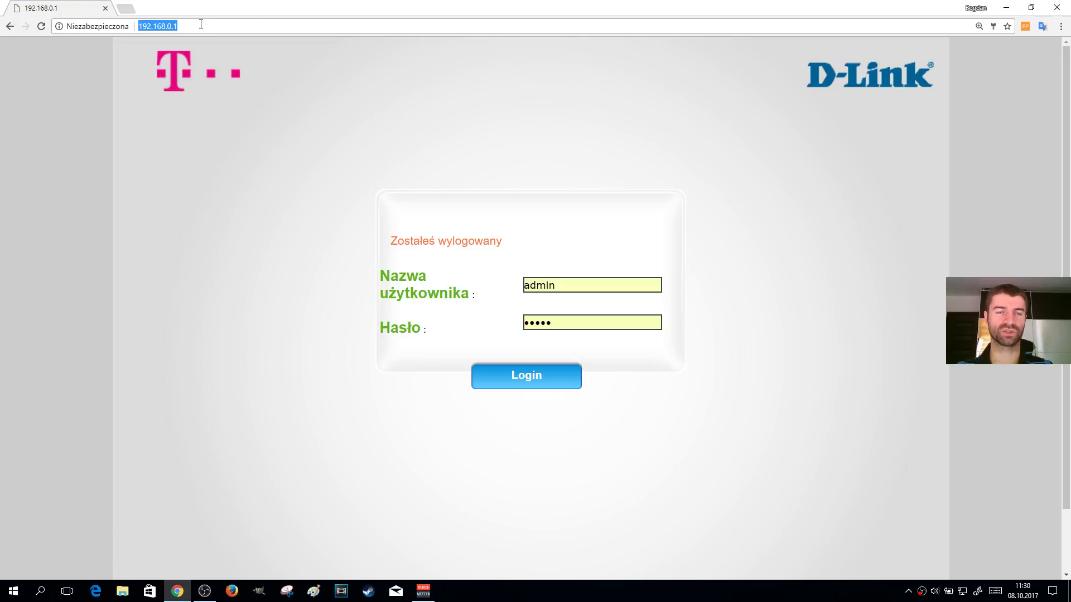
pyautogui.doubleClick(240, 8)
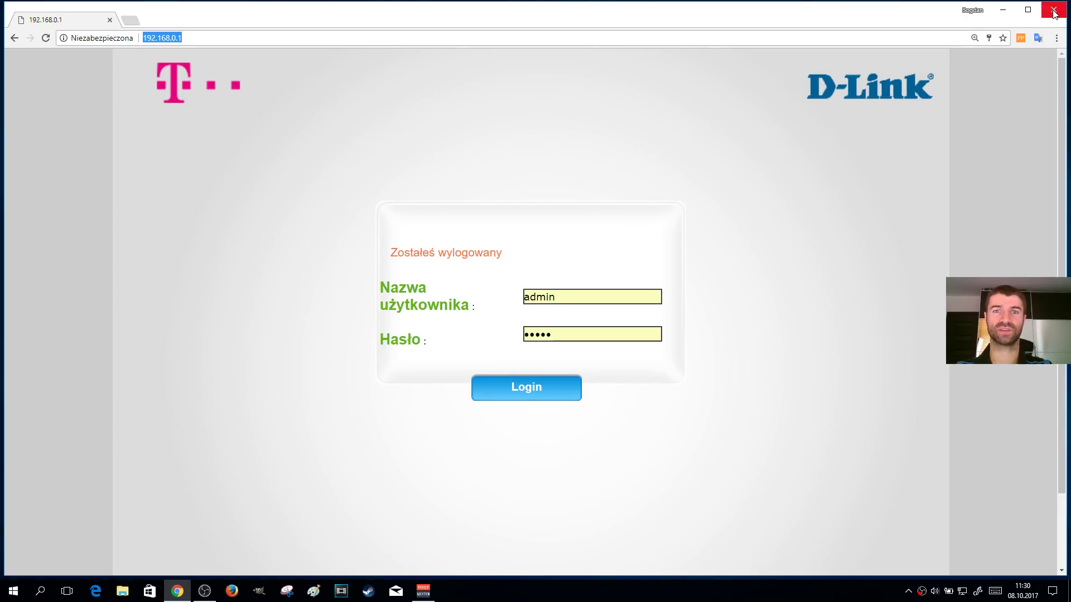
pyautogui.click(598, 303)
pyautogui.click(575, 337)
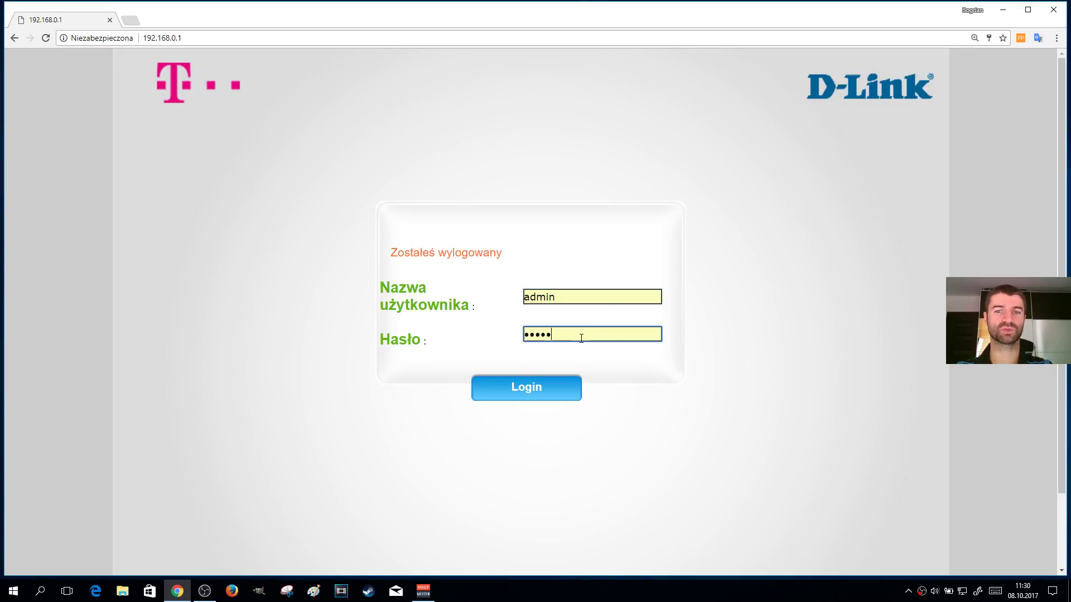
pyautogui.click(584, 292)
pyautogui.click(570, 335)
# Bring up and dismiss Chrome's saved username and password suggestions on the login page
pyautogui.click(570, 297)
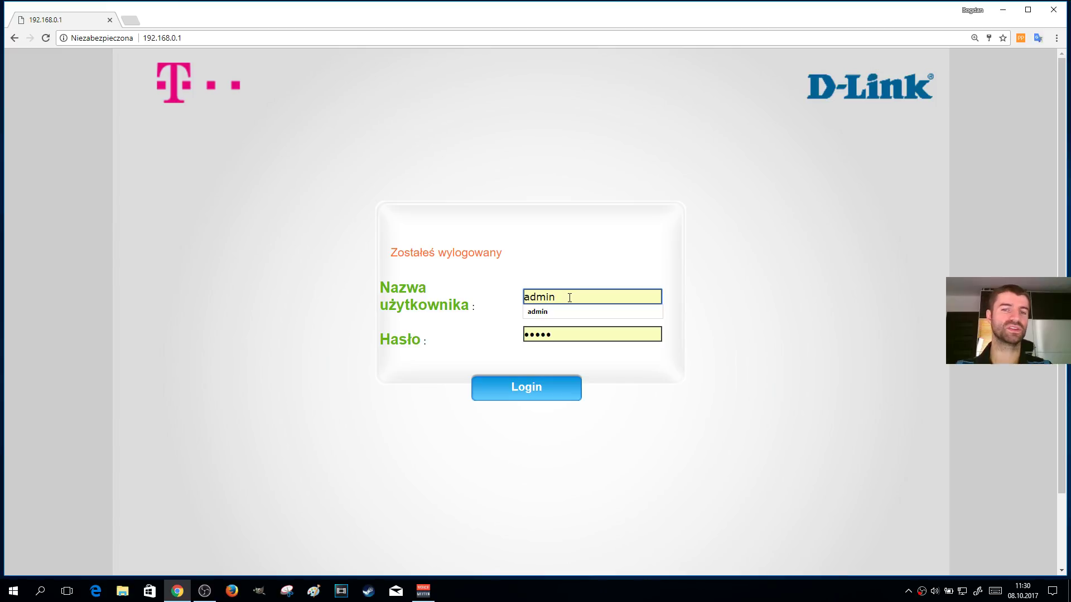
pyautogui.click(572, 271)
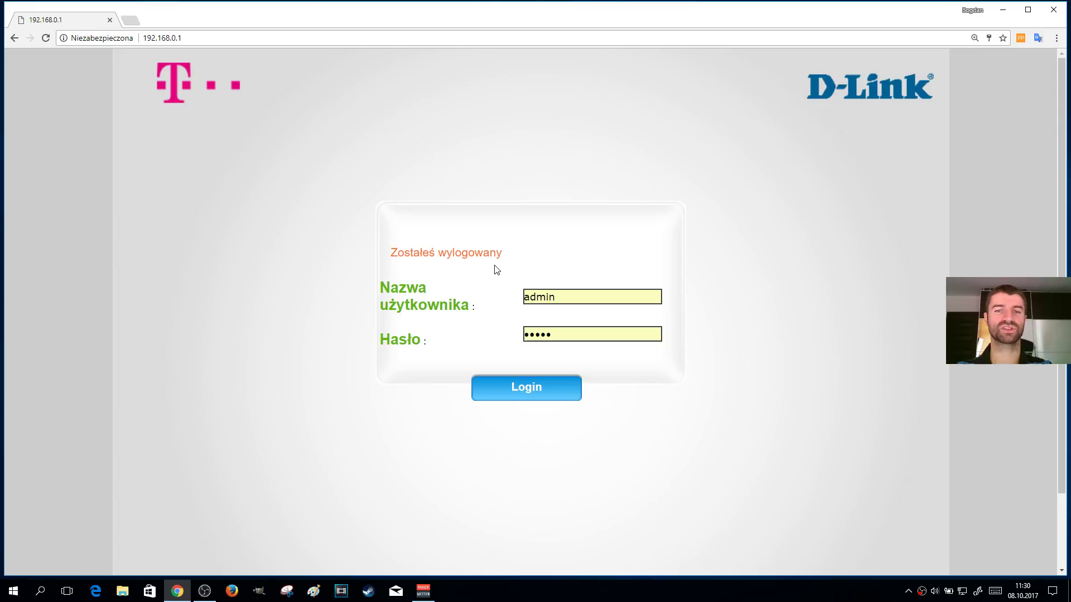
pyautogui.click(571, 336)
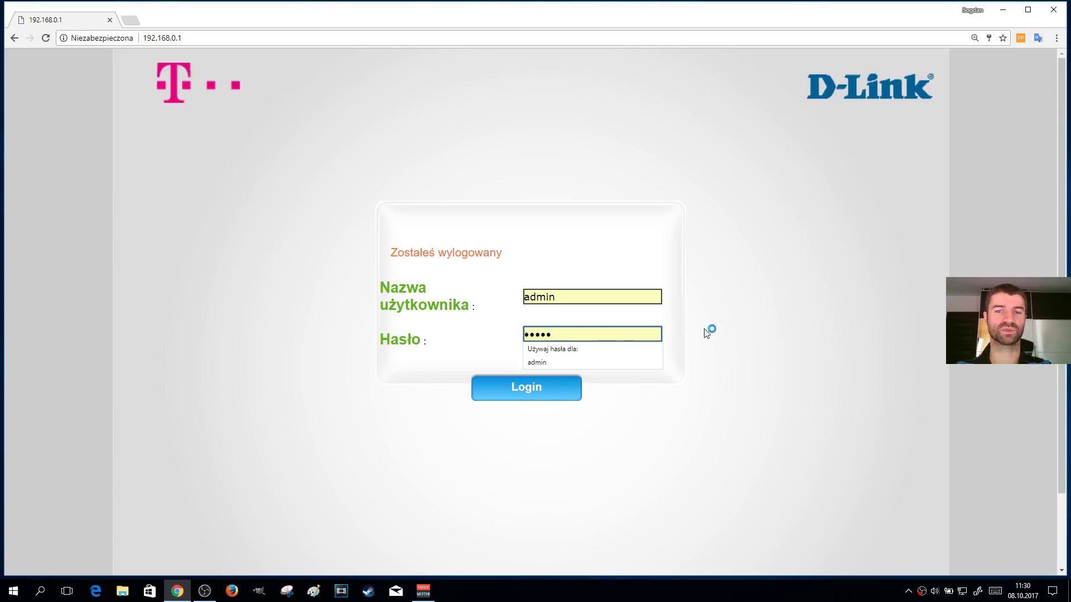
pyautogui.click(743, 310)
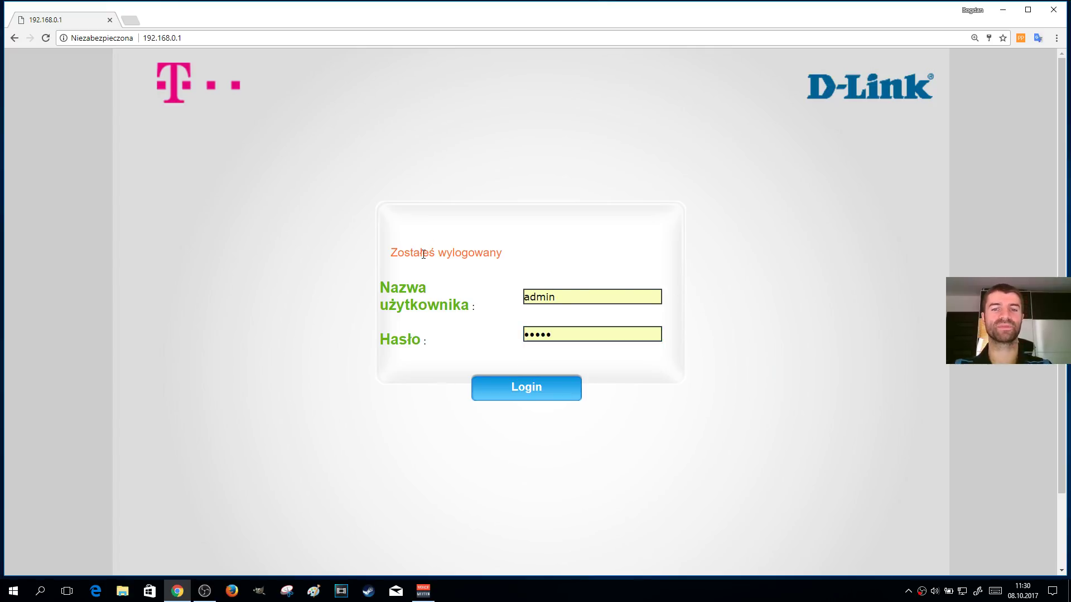
pyautogui.click(571, 338)
pyautogui.click(717, 346)
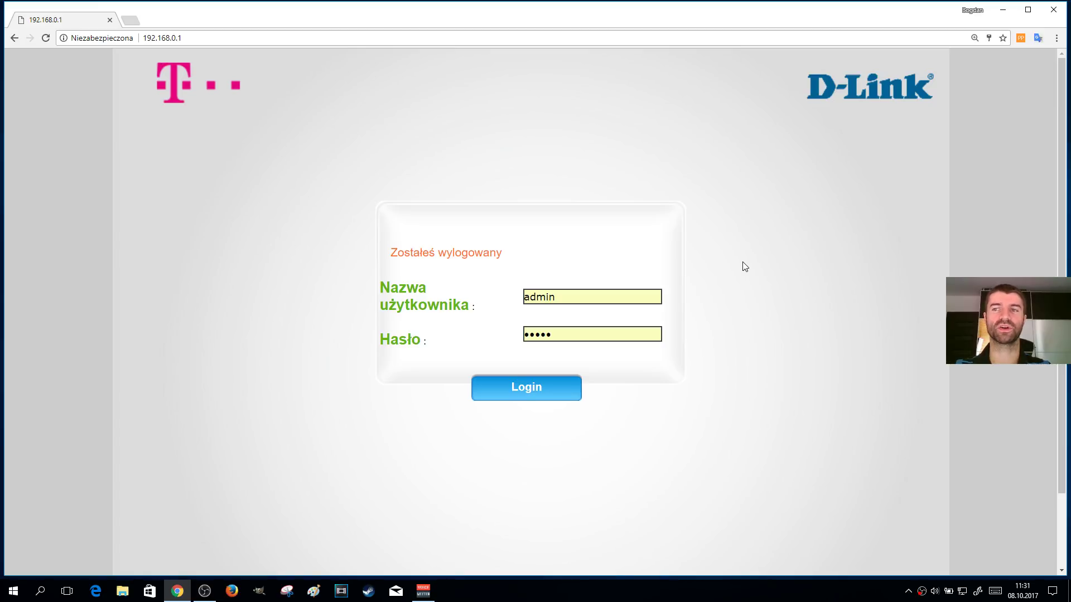
# Close Chrome, open Command Prompt via CMD search, and run IPCONFIG
pyautogui.click(1053, 10)
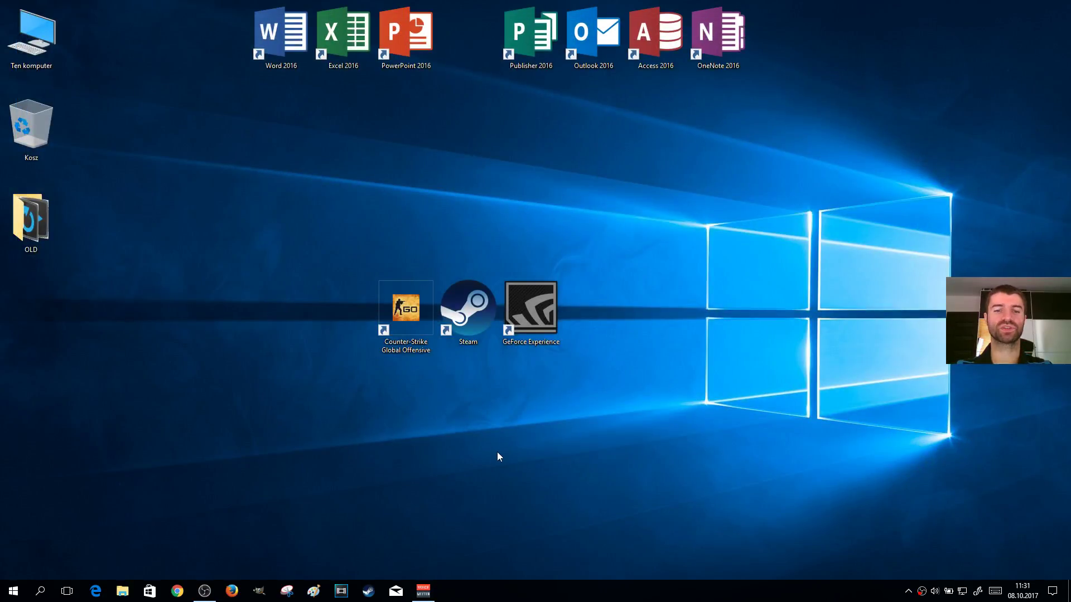
pyautogui.click(11, 592)
pyautogui.write('CMD')
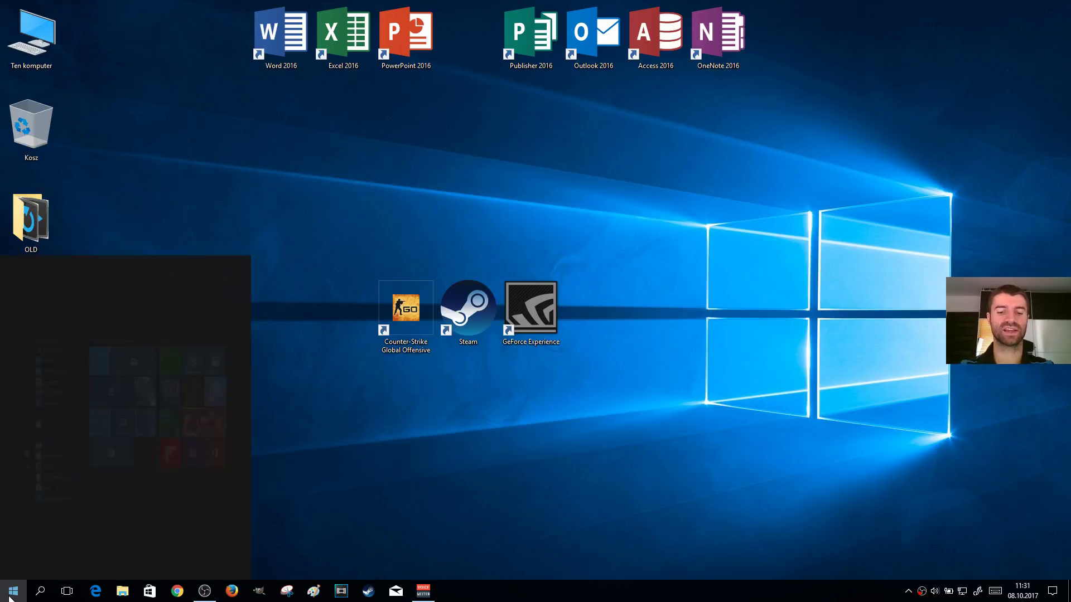
pyautogui.press('Return')
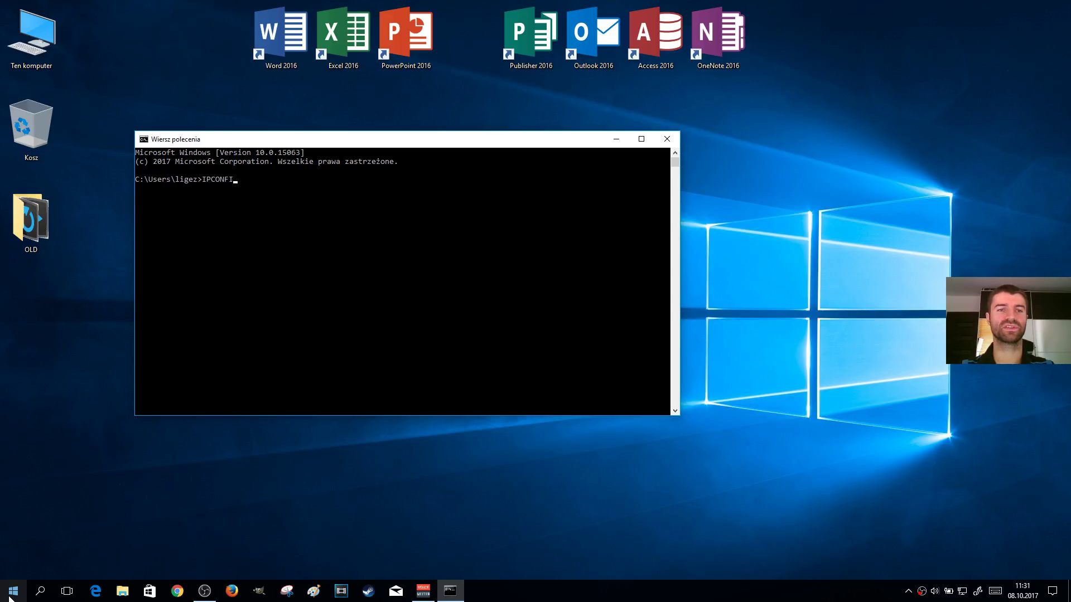
pyautogui.write('IPCONFIG')
pyautogui.press('Return')
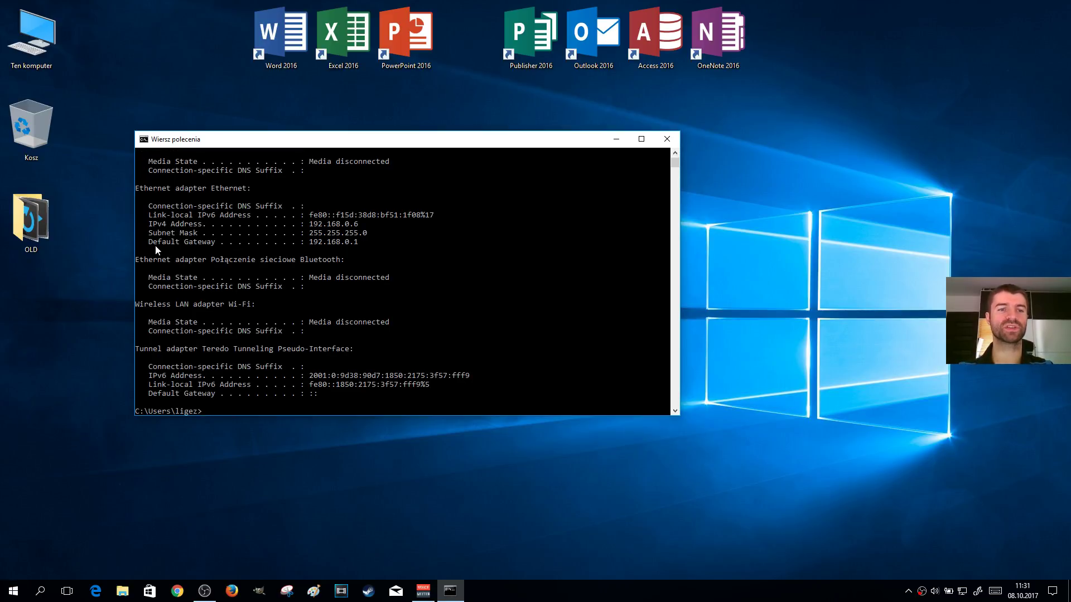
# Copy the default gateway 192.168.0.1 through the window menu's Edit > Copy, then close Command Prompt
pyautogui.moveTo(139, 242); pyautogui.dragTo(373, 245)
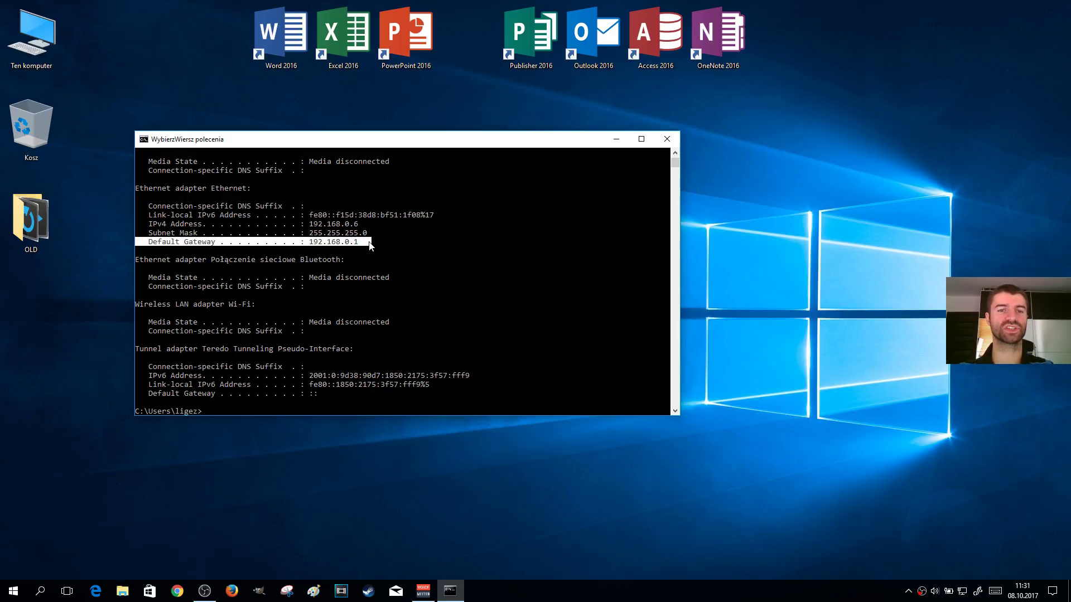
pyautogui.click(348, 242)
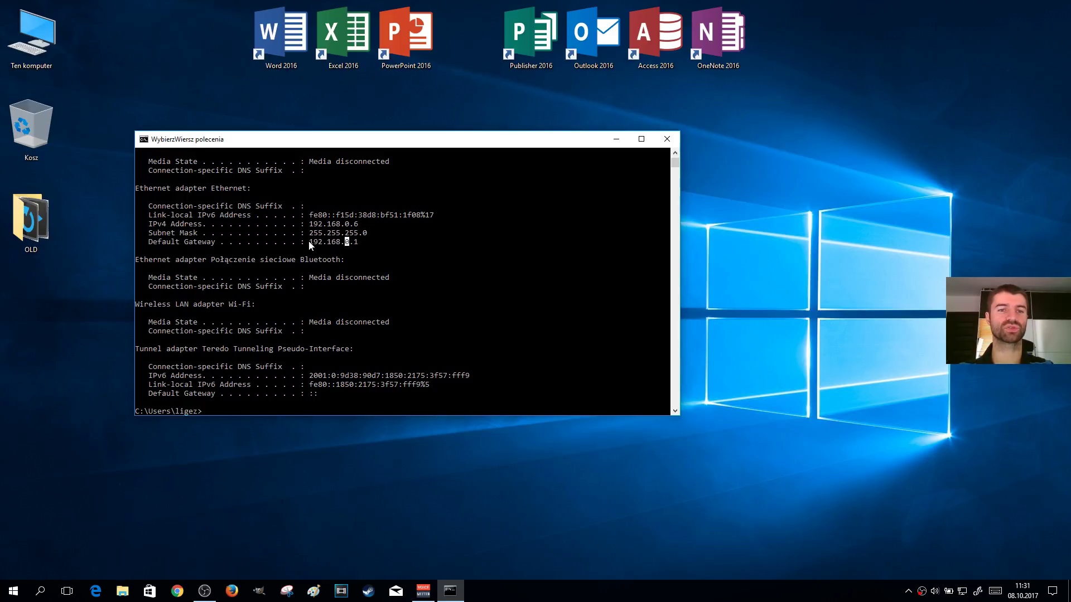
pyautogui.moveTo(309, 243); pyautogui.dragTo(357, 248)
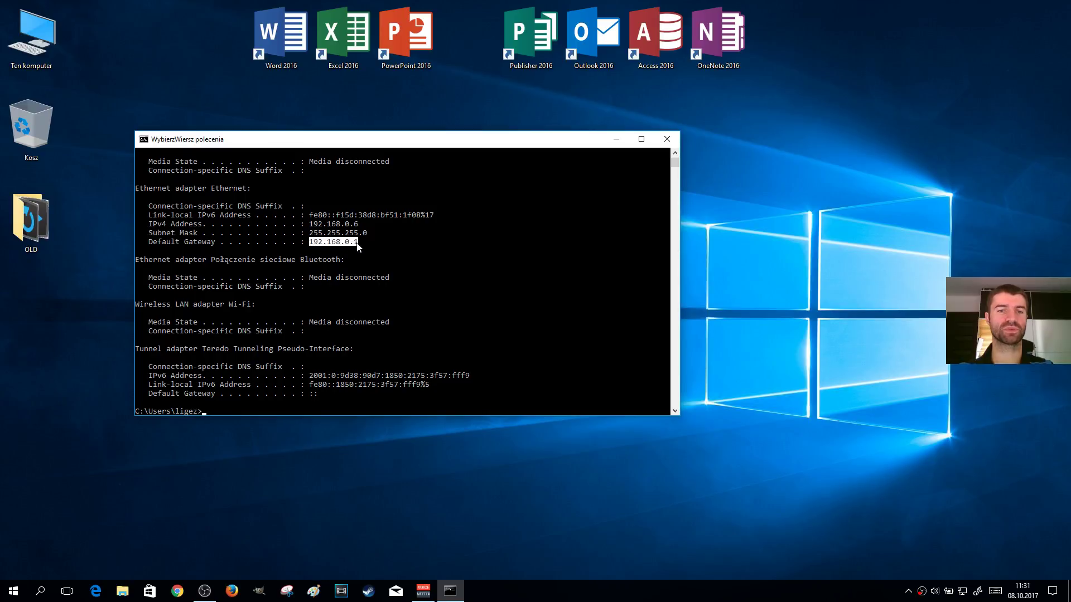
pyautogui.rightClick(268, 141)
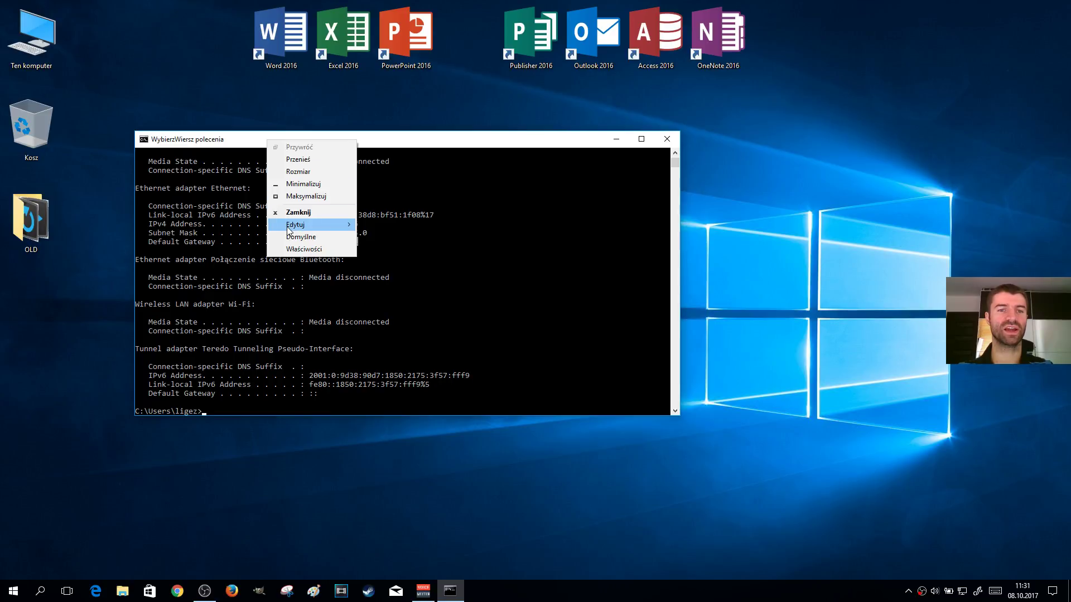
pyautogui.moveTo(329, 226)
pyautogui.click(394, 237)
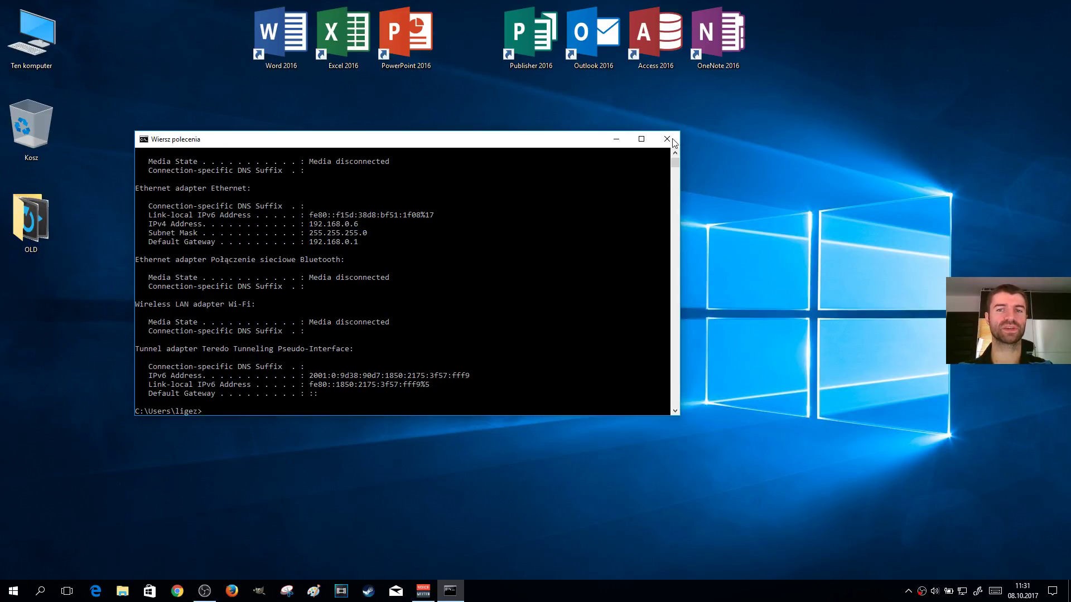
pyautogui.click(666, 139)
pyautogui.click(181, 595)
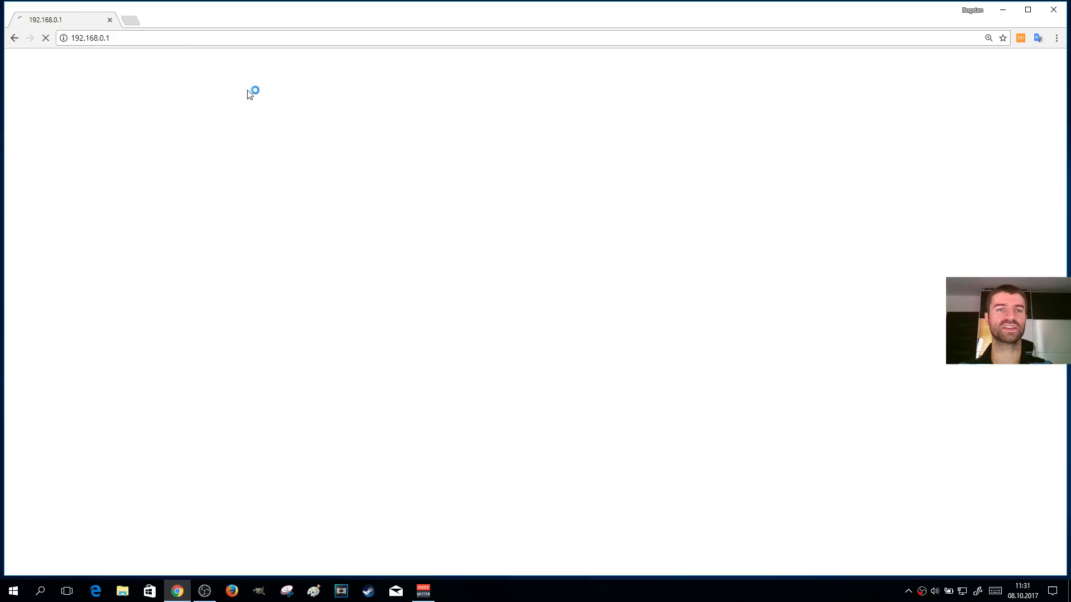
pyautogui.click(177, 37)
pyautogui.press('cmd+c')
pyautogui.write('www.onet.pl')
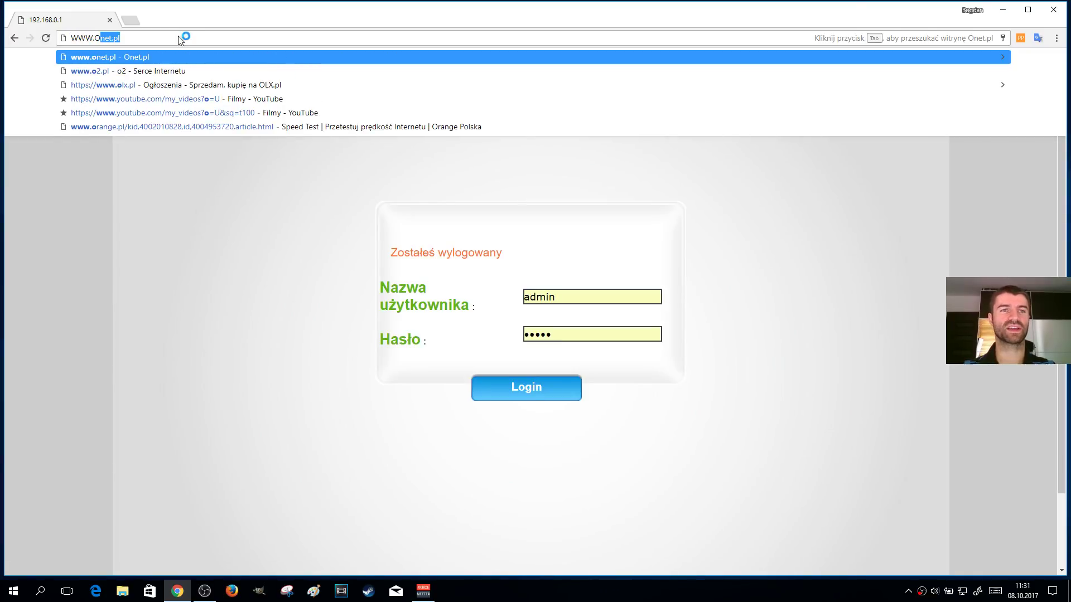
pyautogui.press('Return')
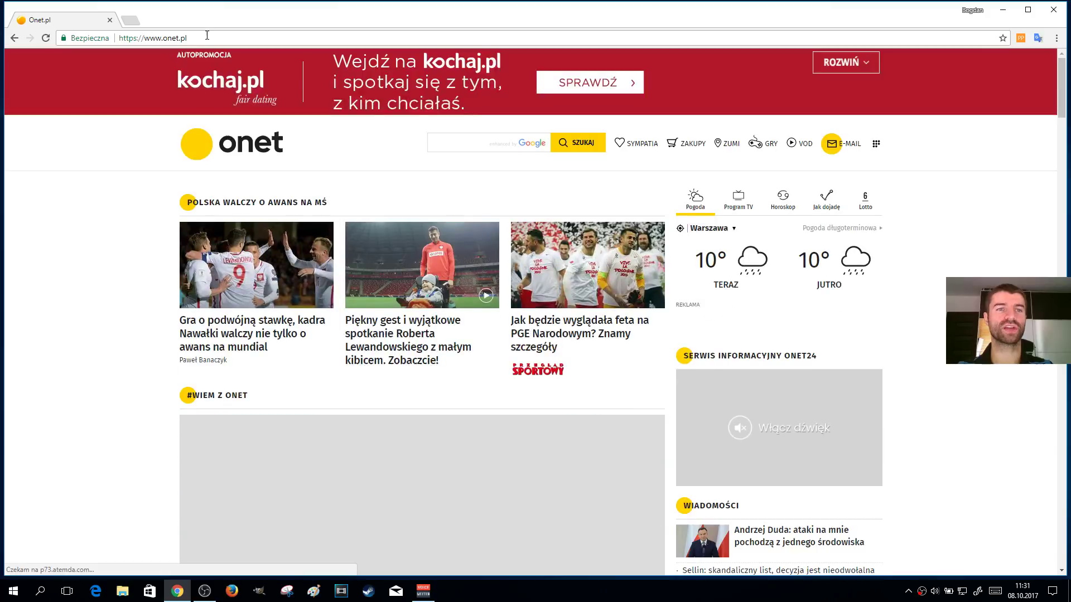
# Replace the address with the pasted 192.168.0.1 to load the router login page
pyautogui.click(219, 37)
pyautogui.press('BackSpace')
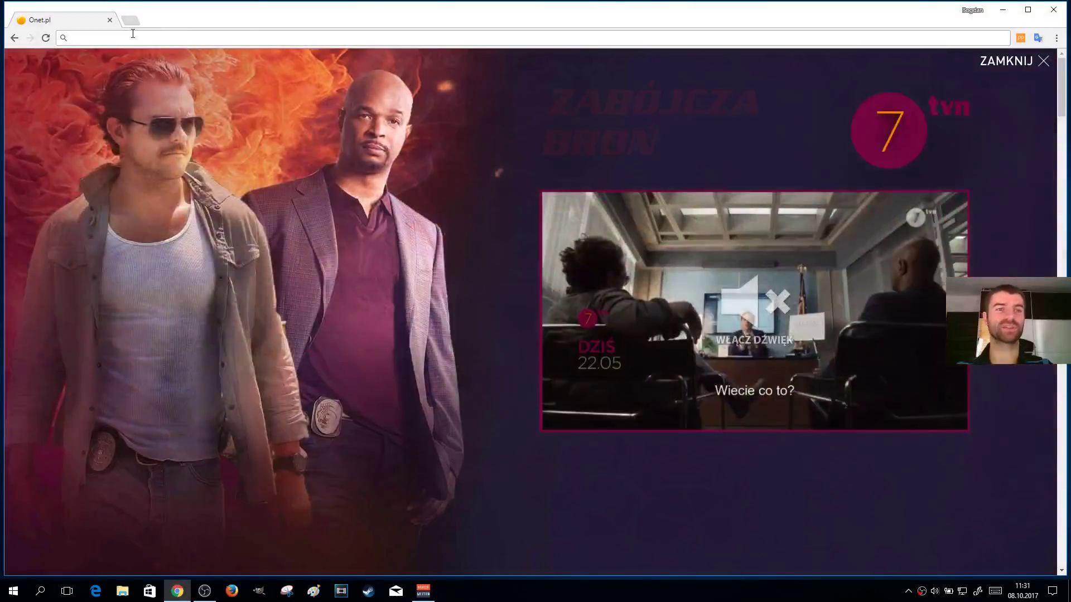
pyautogui.rightClick(132, 35)
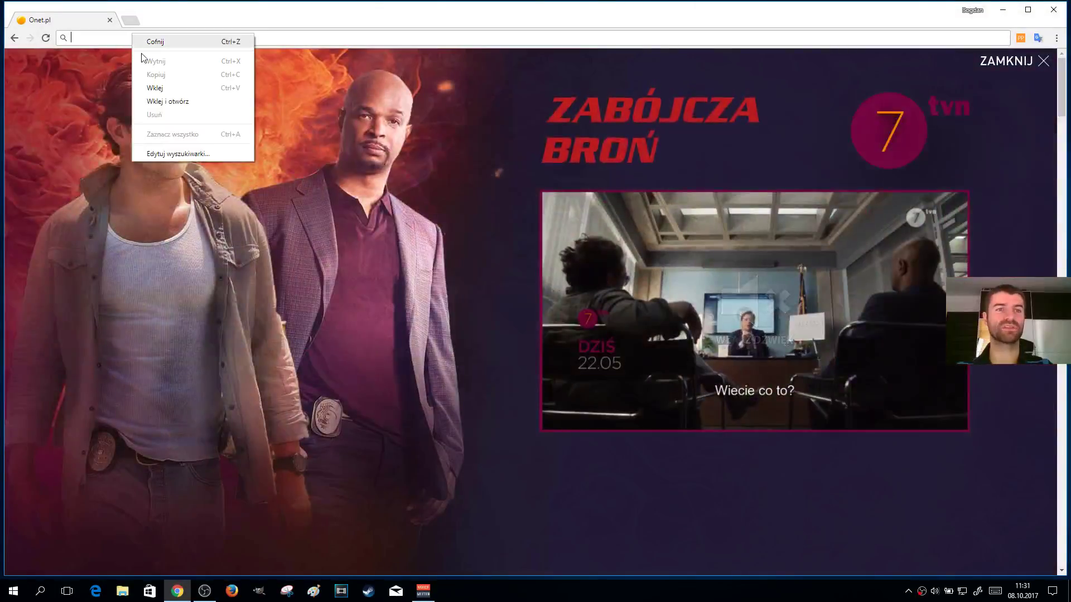
pyautogui.click(170, 89)
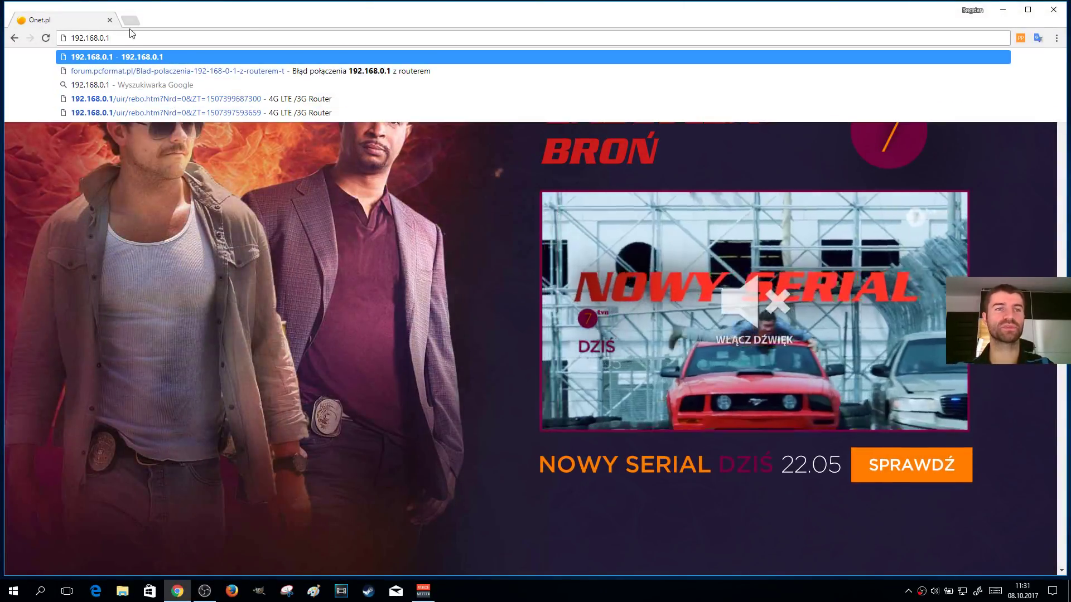
pyautogui.press('Return')
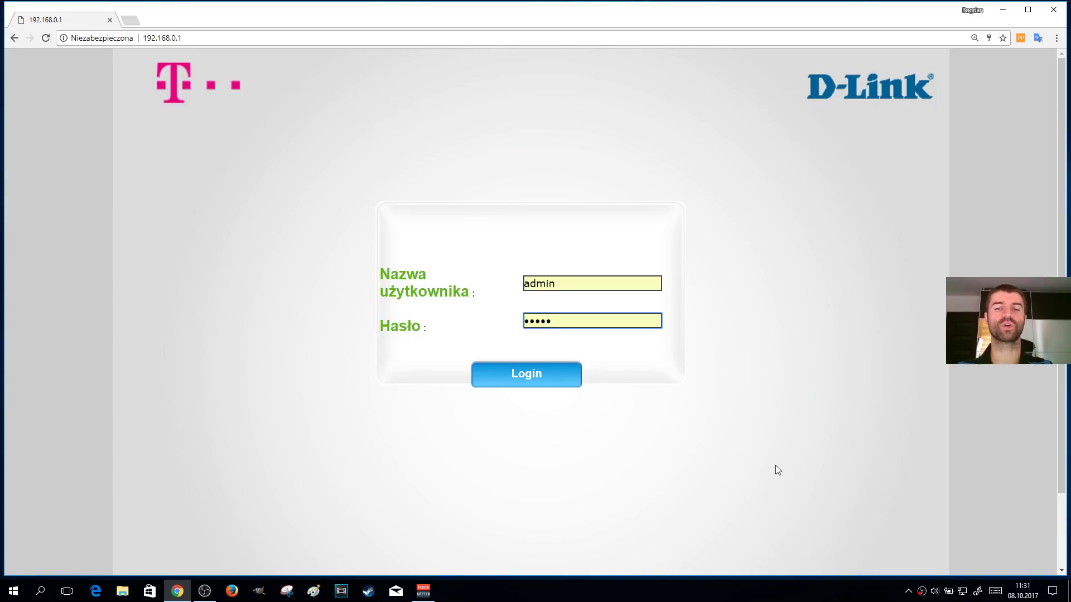
# Log in to the DWR-921 panel with Chrome's saved username and password
pyautogui.click(576, 282)
pyautogui.click(586, 320)
pyautogui.click(709, 338)
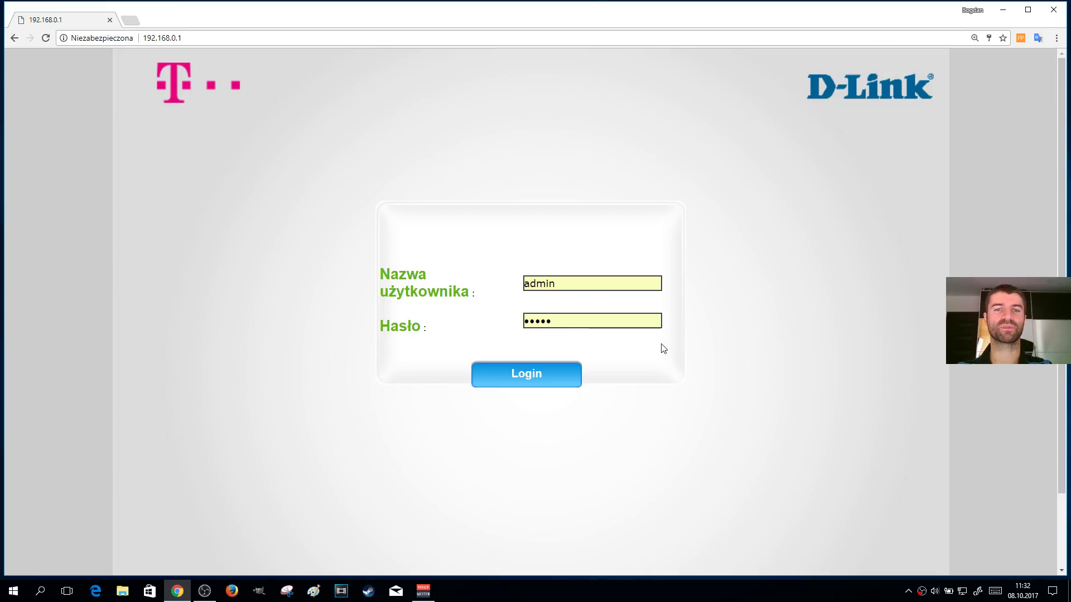
pyautogui.click(586, 275)
pyautogui.click(693, 306)
pyautogui.click(607, 318)
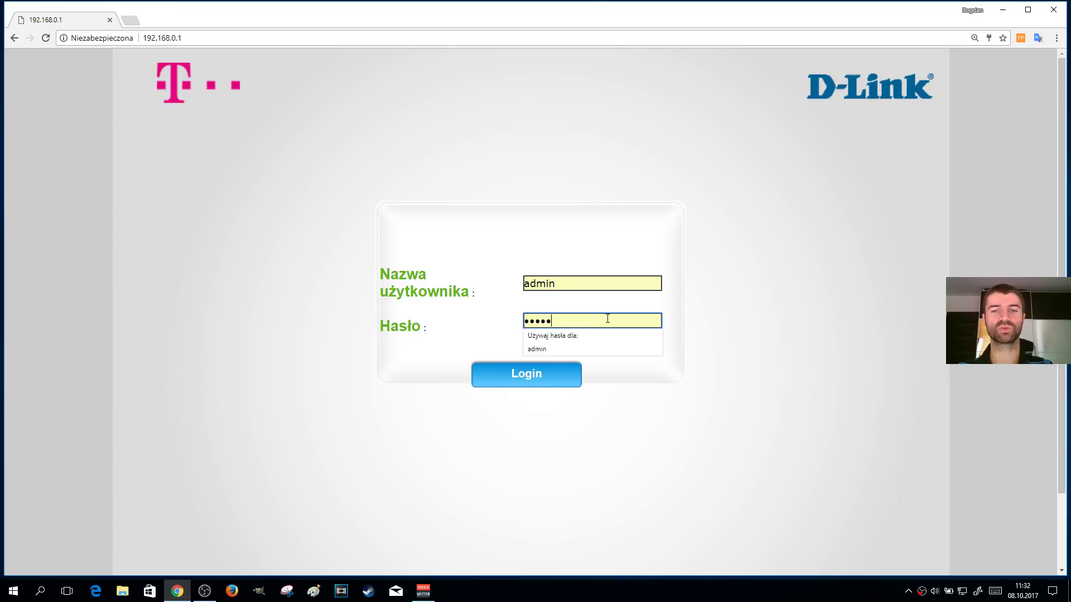
pyautogui.click(544, 375)
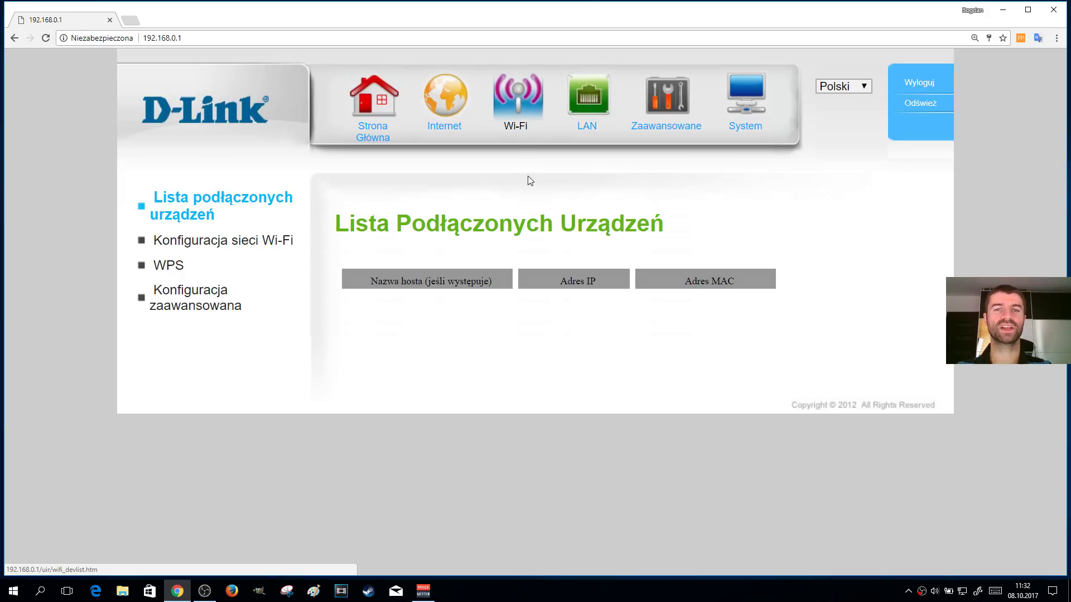
# Open the Wi-Fi section's empty Lista Podłączonych Urządzeń page
pyautogui.click(514, 100)
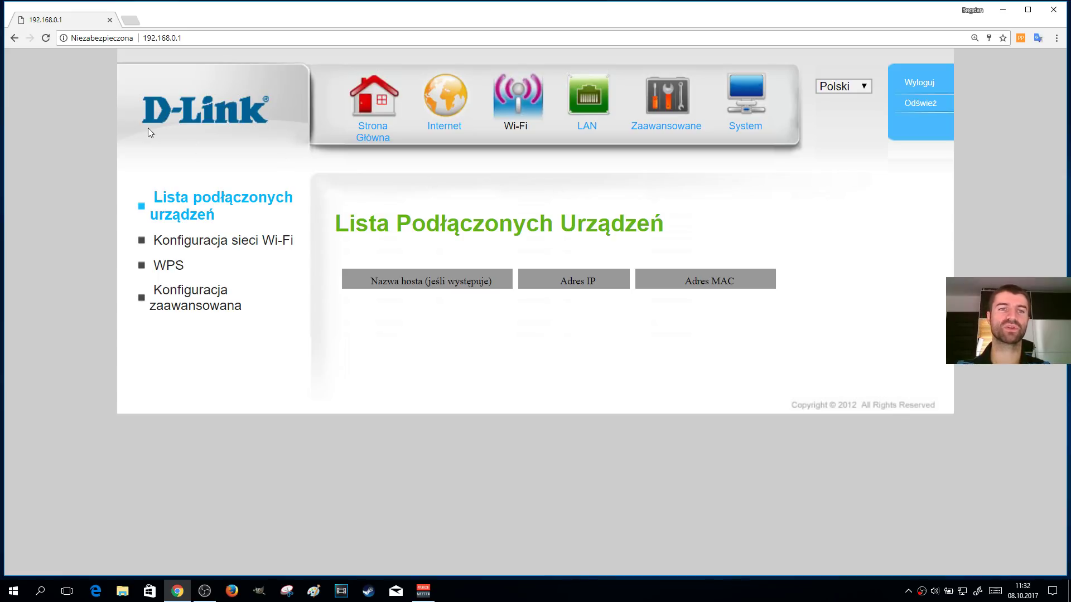
# Open Konfiguracja sieci Wi-Fi and inspect the network name and shared key fields
pyautogui.click(219, 241)
pyautogui.scroll(-3, 962, 266)
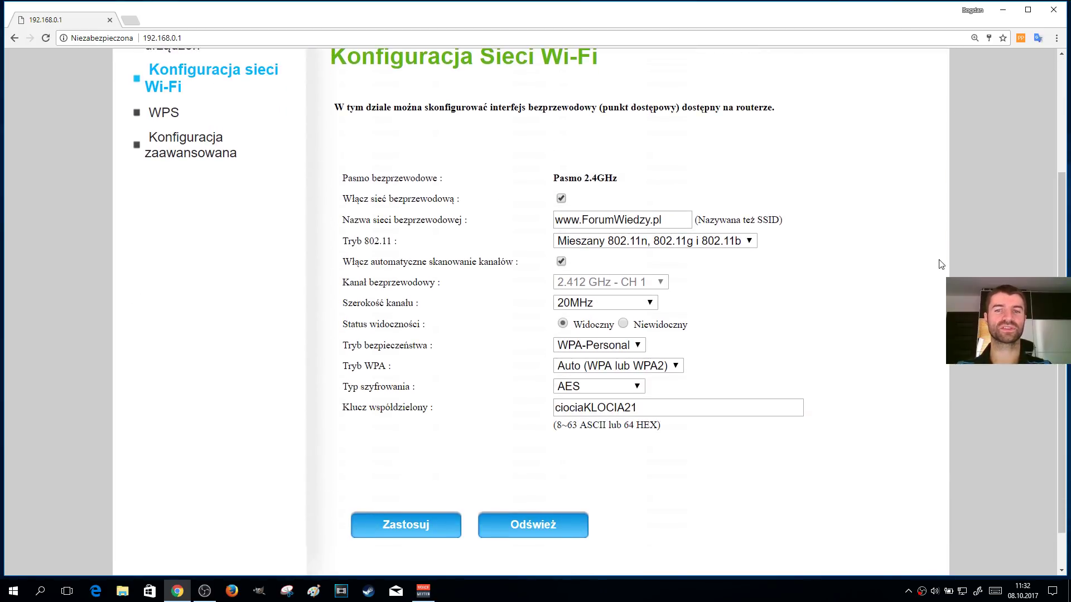
pyautogui.doubleClick(624, 408)
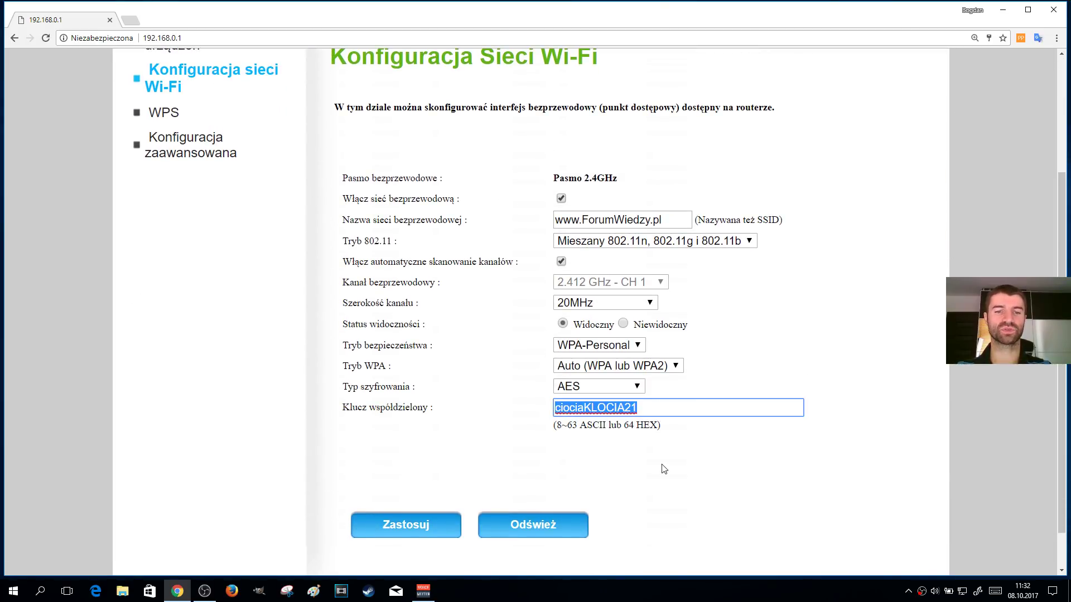
pyautogui.click(670, 410)
pyautogui.tripleClick(683, 222)
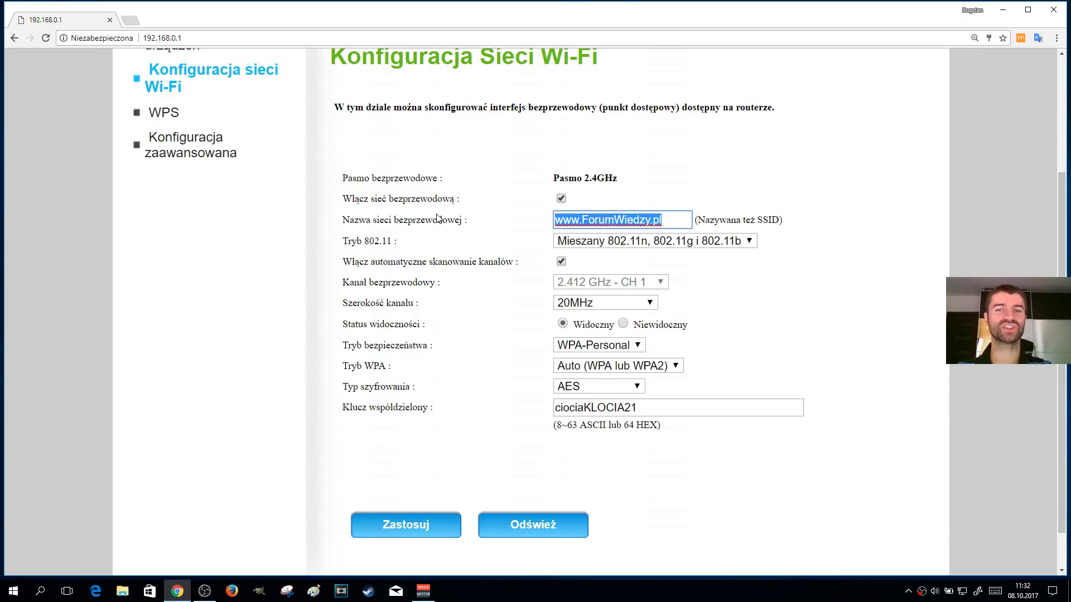
pyautogui.click(959, 252)
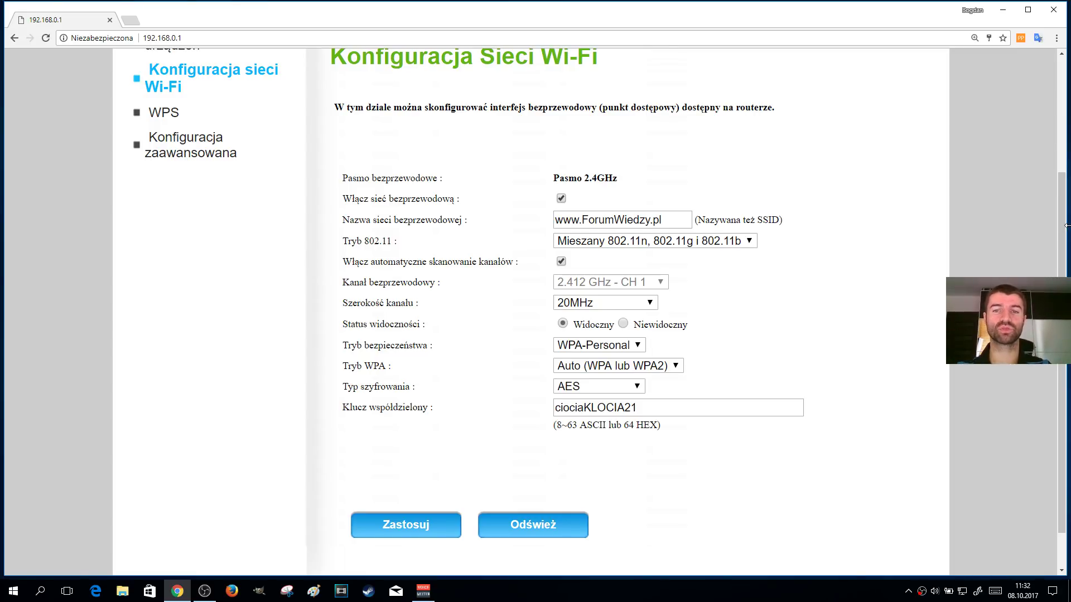
pyautogui.click(678, 219)
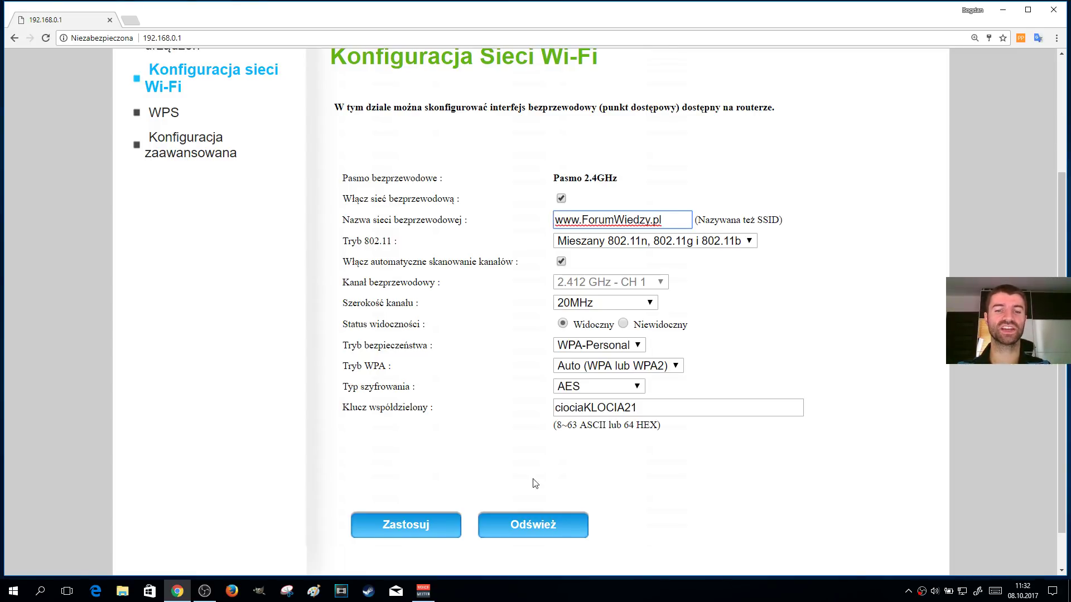
# Replace the Klucz współdzielony value with a new key and apply with Zastosuj
pyautogui.moveTo(674, 407); pyautogui.dragTo(416, 382)
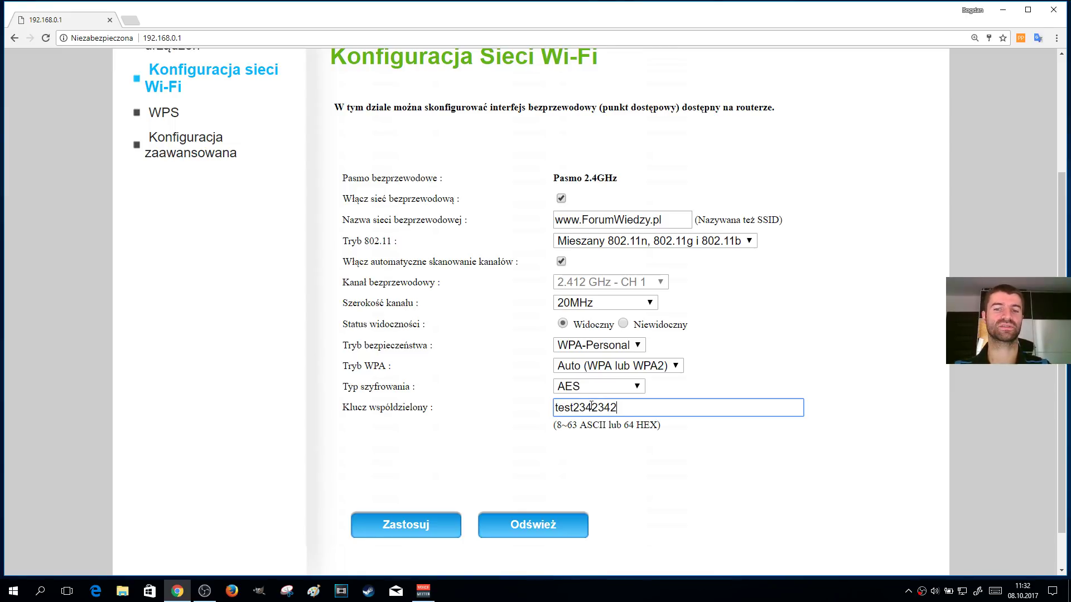
pyautogui.doubleClick(569, 408)
pyautogui.click(638, 409)
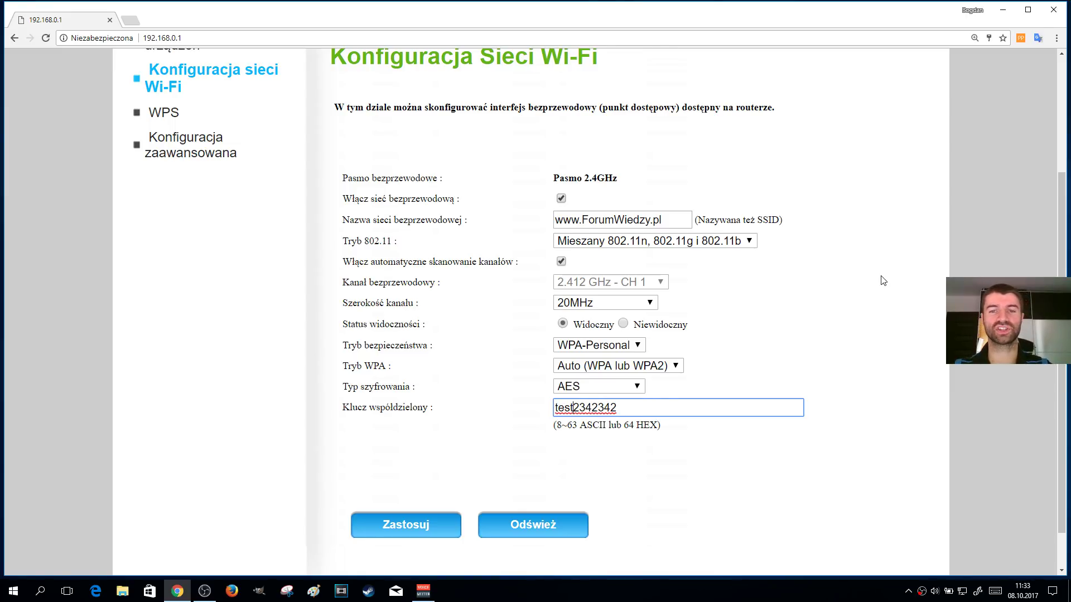
pyautogui.click(399, 527)
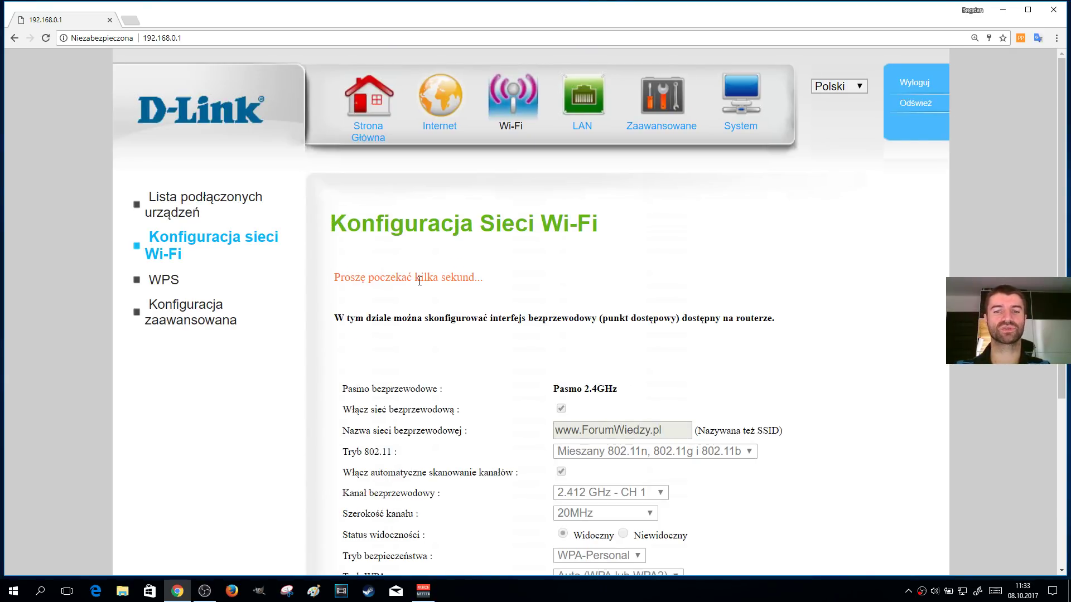
# Confirm the 'Setting completed' message on the Wi-Fi configuration page
pyautogui.scroll(-5, 424, 278)
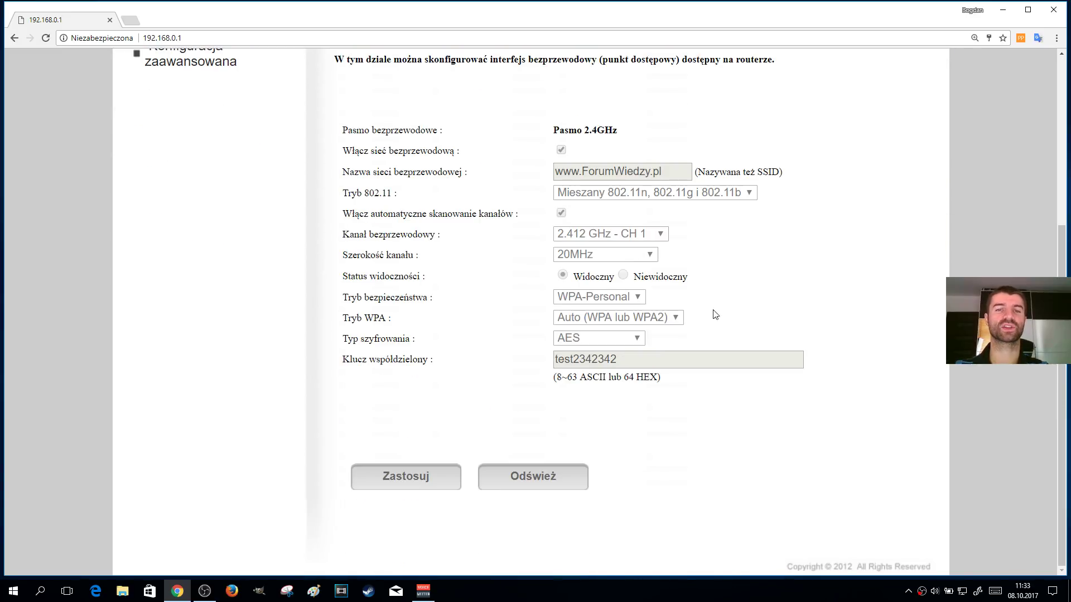
pyautogui.scroll(4, 712, 313)
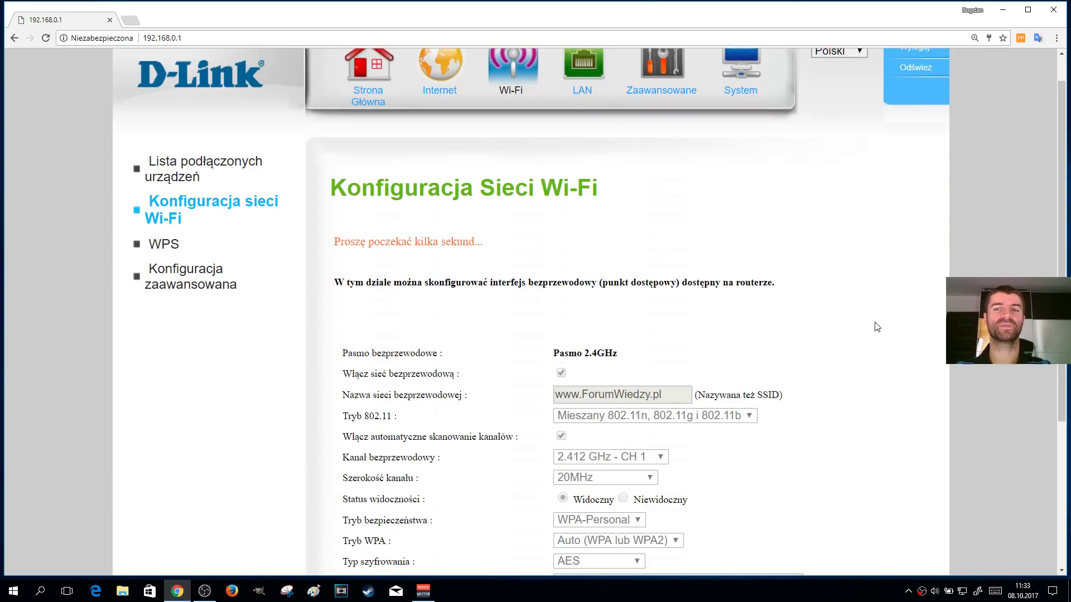
pyautogui.scroll(1, 922, 312)
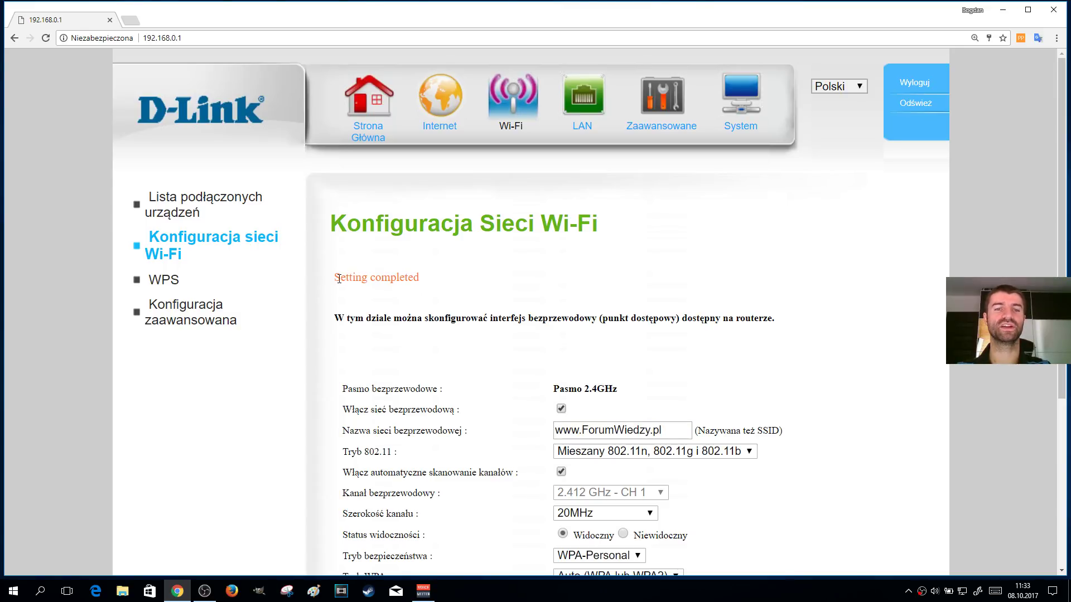
pyautogui.moveTo(335, 277); pyautogui.dragTo(424, 280)
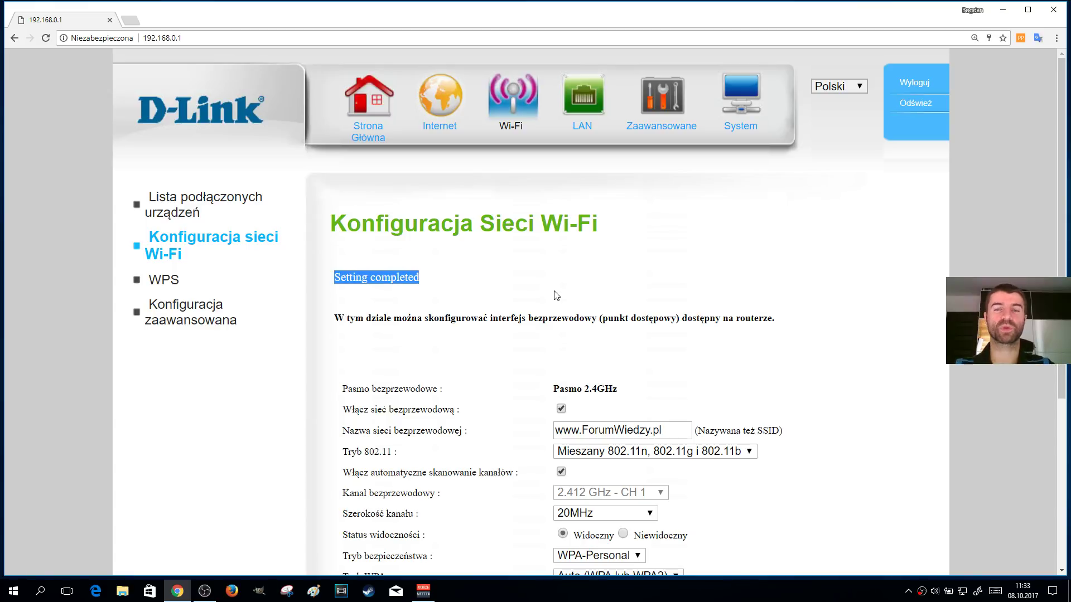
pyautogui.click(815, 278)
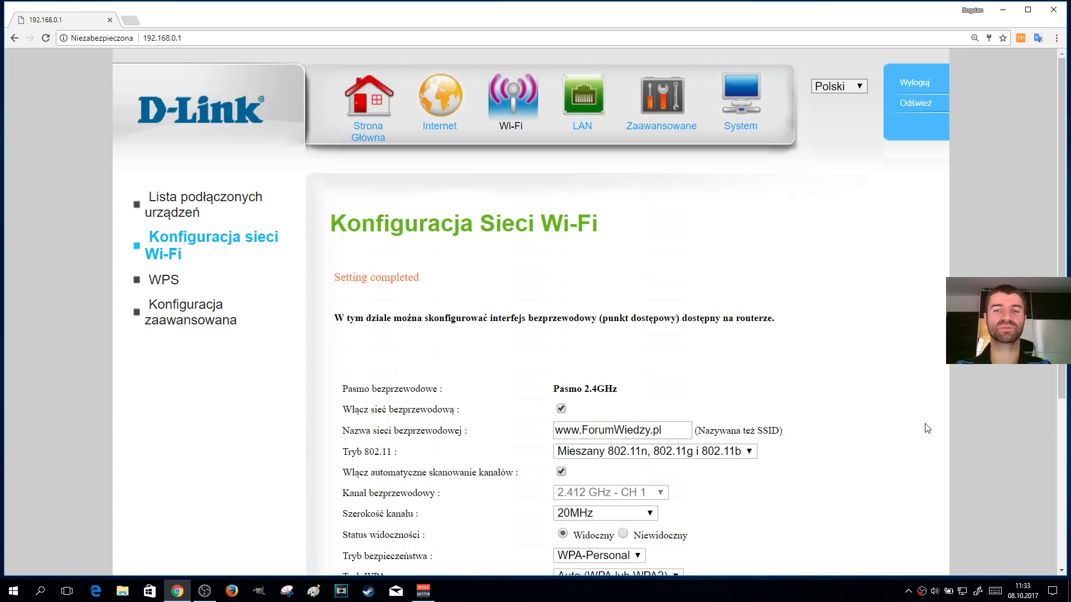
# Verify the new shared key remains saved in Klucz współdzielony
pyautogui.scroll(-1, 926, 428)
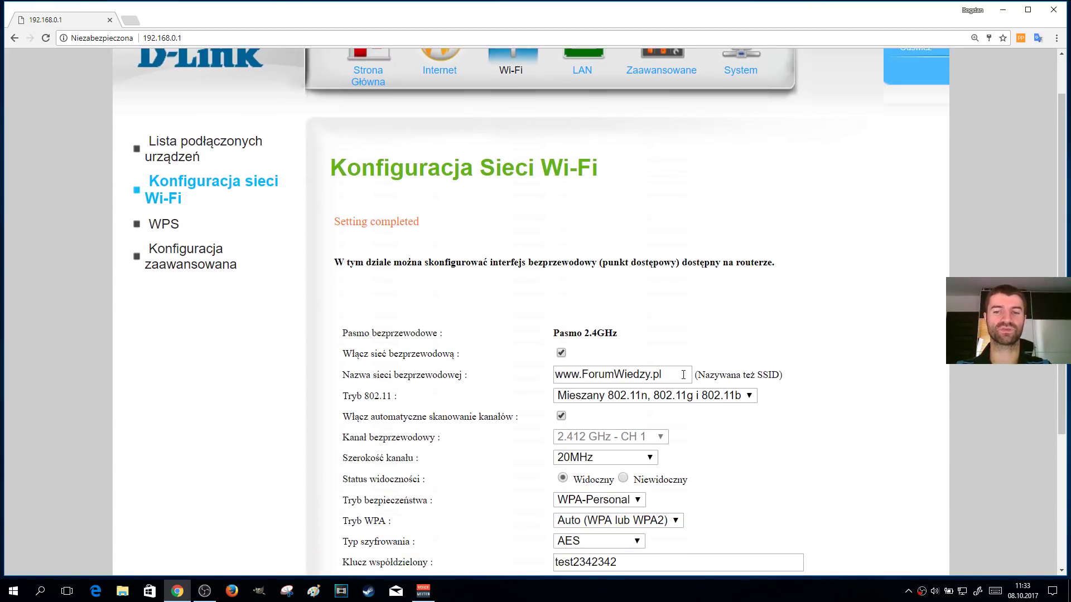
pyautogui.scroll(-3, 871, 392)
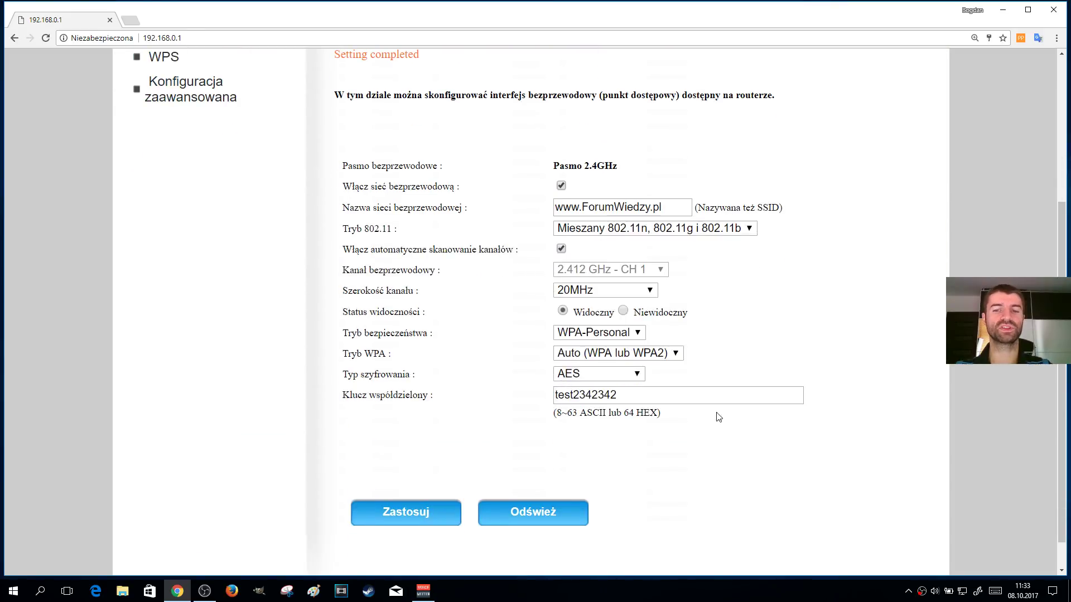
pyautogui.moveTo(681, 394); pyautogui.dragTo(520, 395)
pyautogui.click(910, 413)
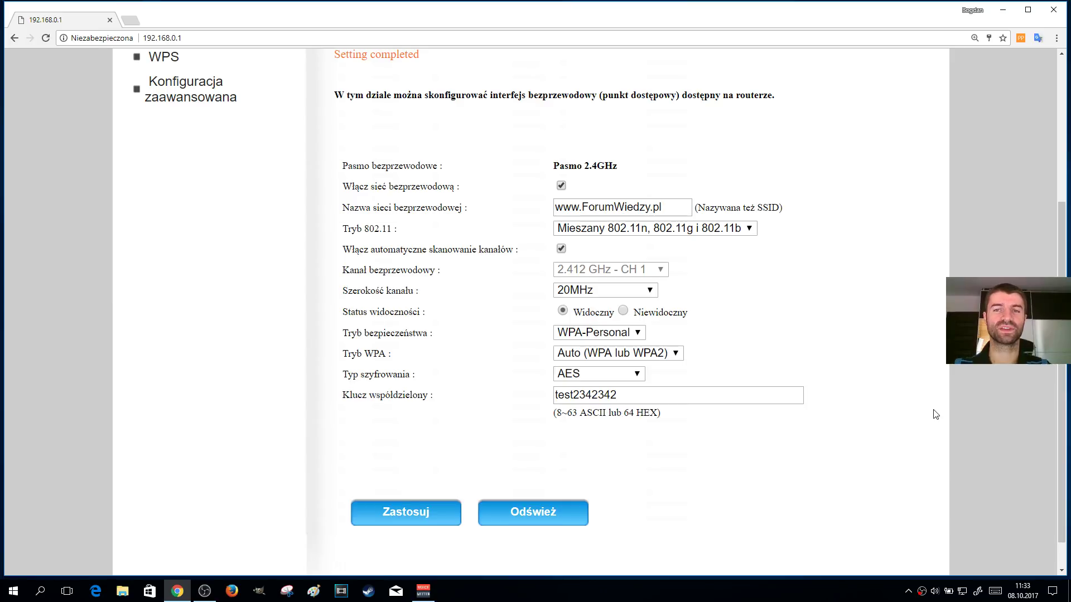
pyautogui.scroll(5, 935, 414)
# Browse the System, advanced, LAN and Wi-Fi sections and the DHCP server page
pyautogui.click(729, 126)
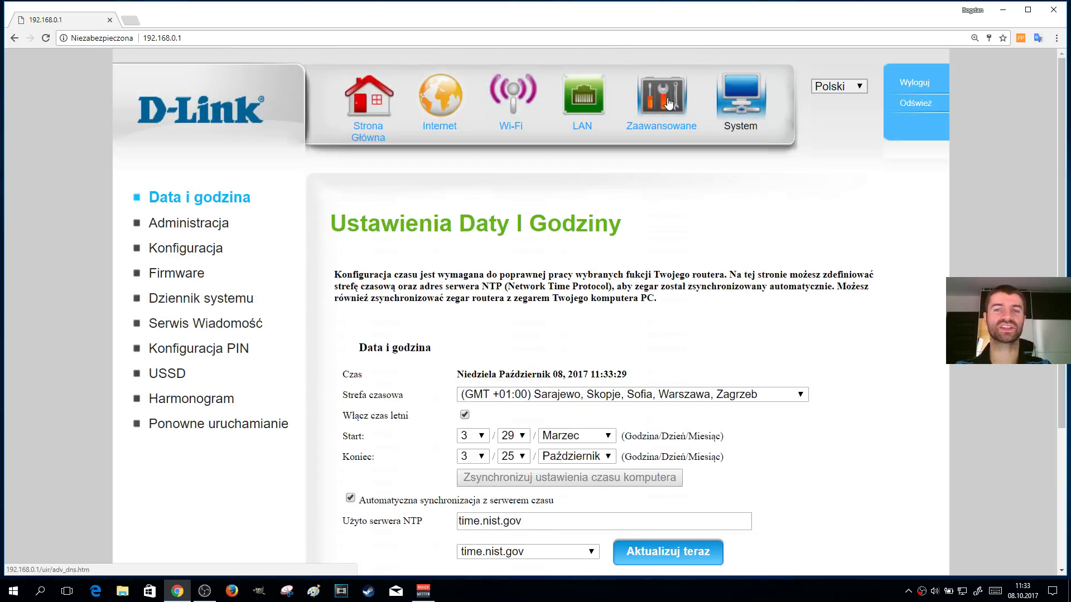
pyautogui.scroll(-3, 795, 272)
pyautogui.scroll(3, 785, 173)
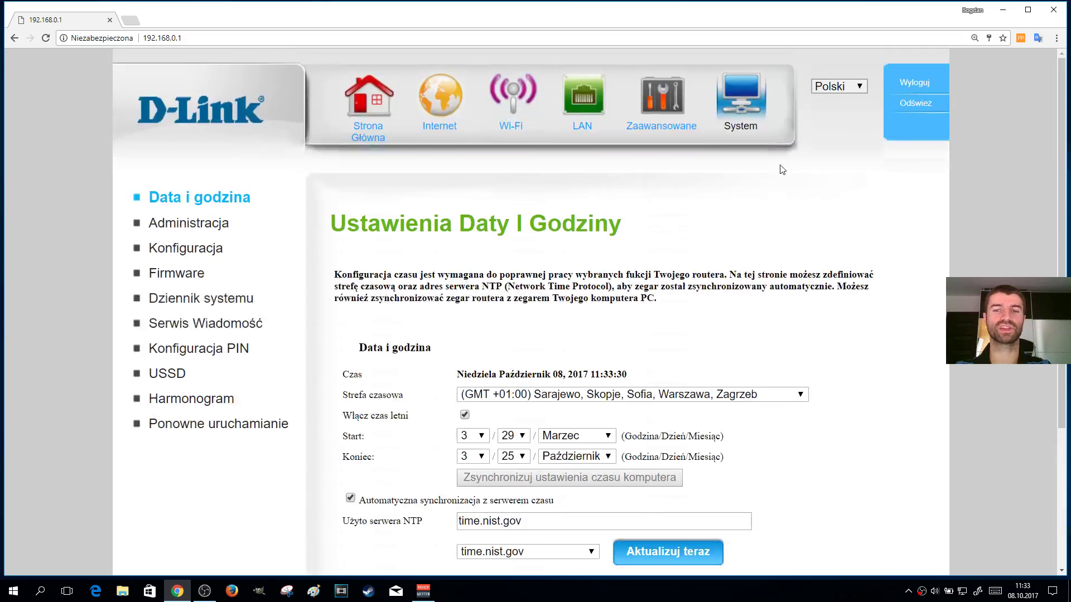
pyautogui.click(662, 98)
pyautogui.click(573, 103)
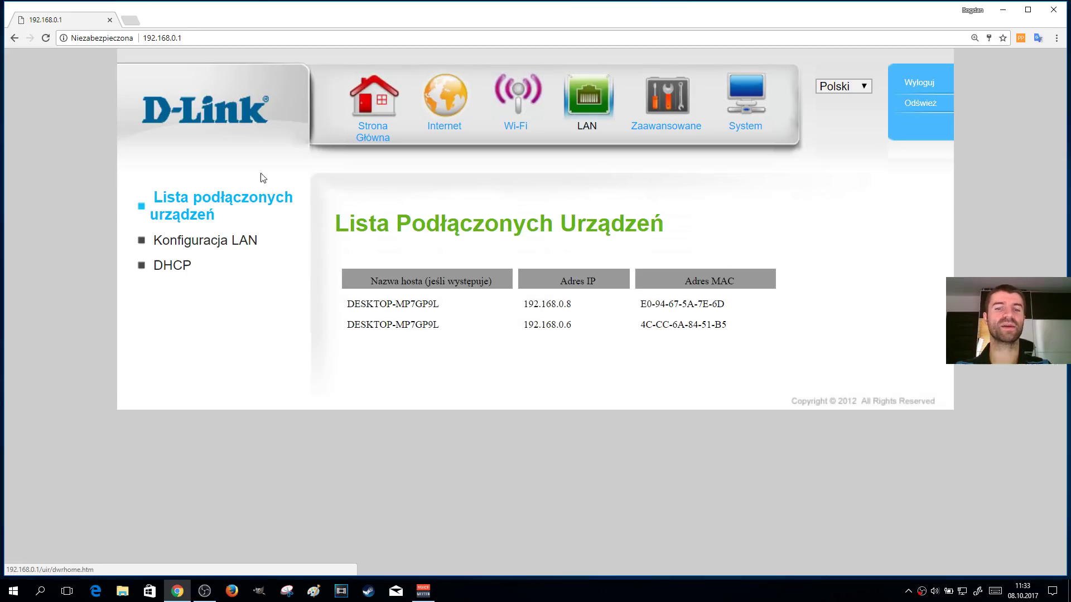
pyautogui.click(511, 104)
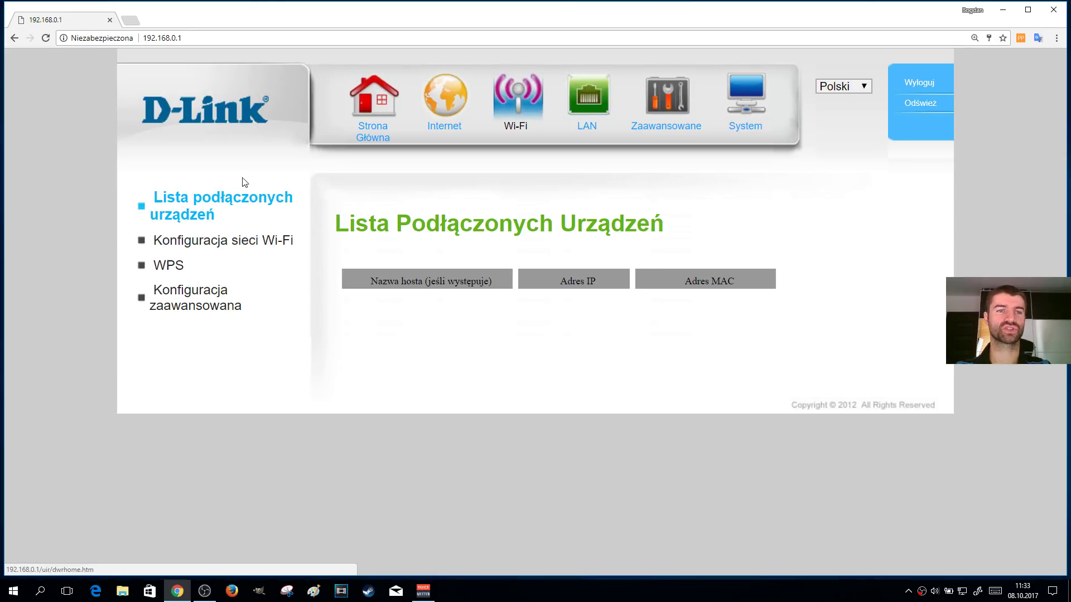
pyautogui.click(581, 97)
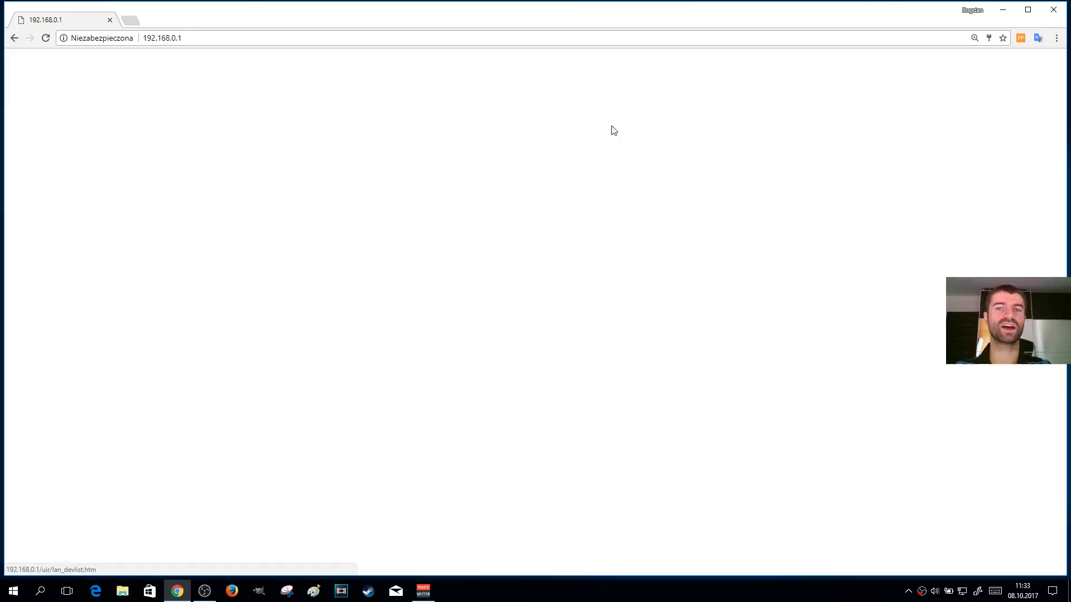
pyautogui.click(170, 264)
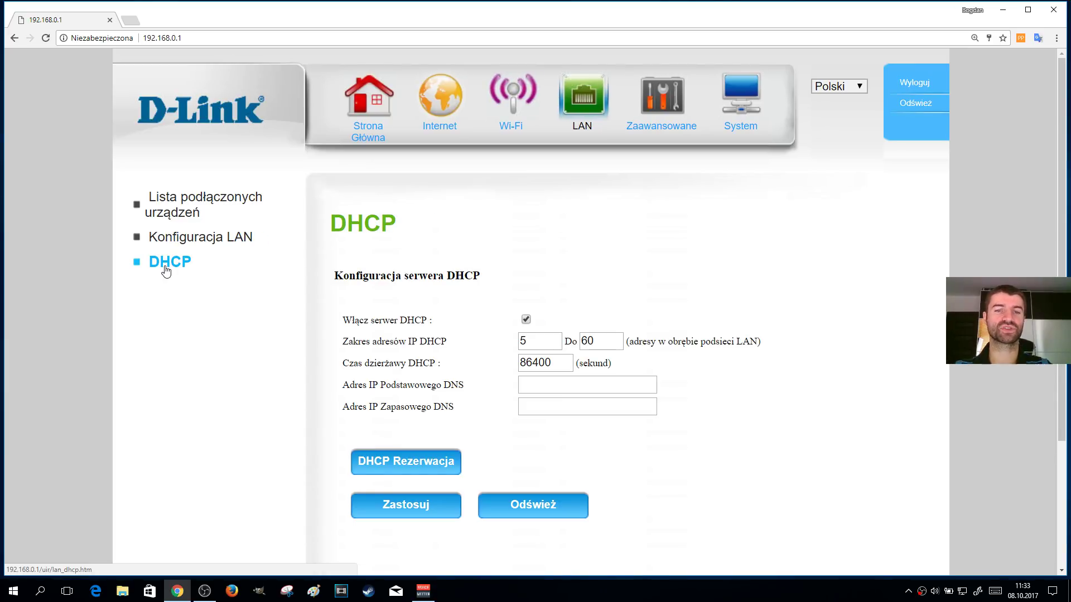
# Apply Konfiguracja LAN unchanged after checking the router IP, and open Data i godzina
pyautogui.click(216, 241)
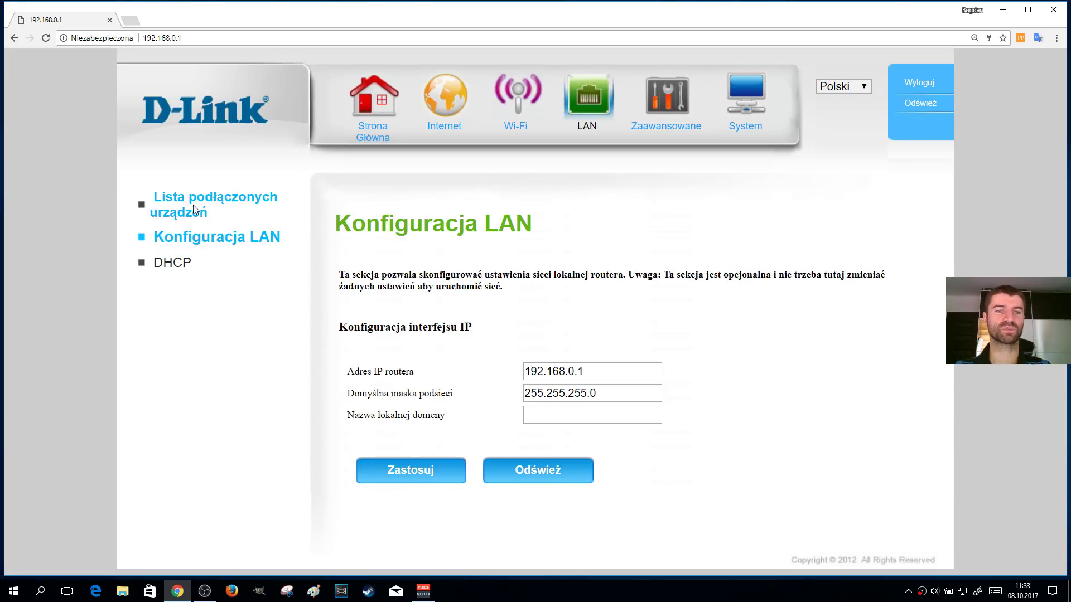
pyautogui.click(628, 372)
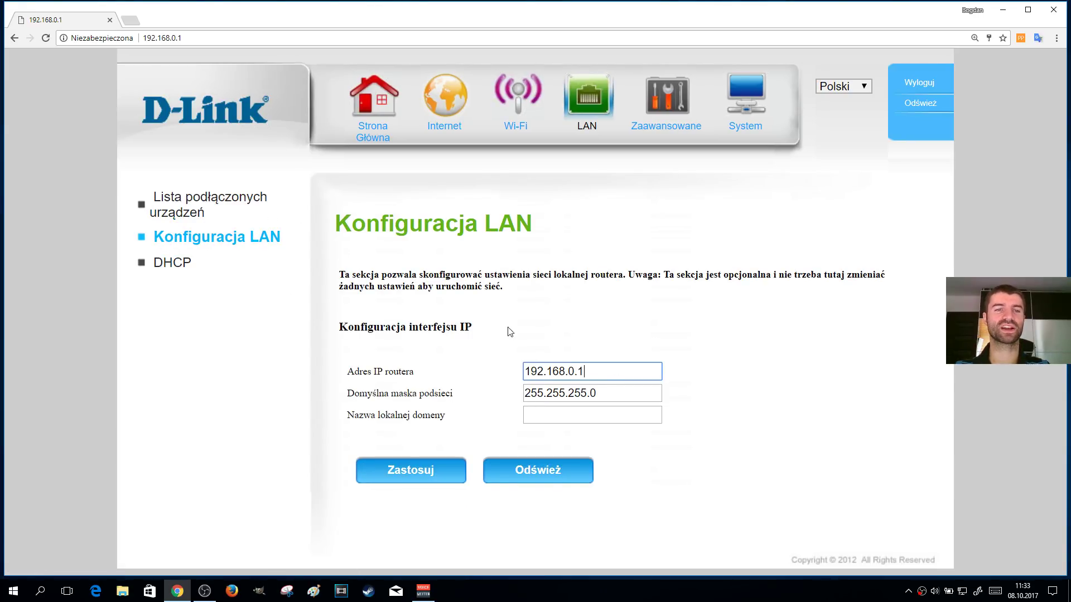
pyautogui.click(207, 35)
pyautogui.click(632, 376)
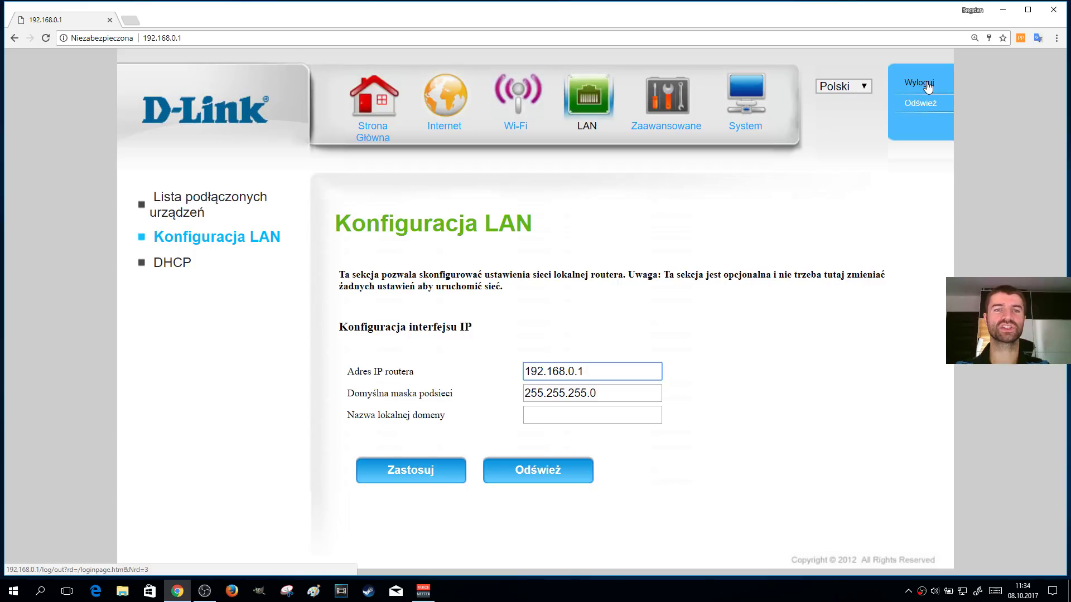
pyautogui.click(198, 38)
pyautogui.click(964, 274)
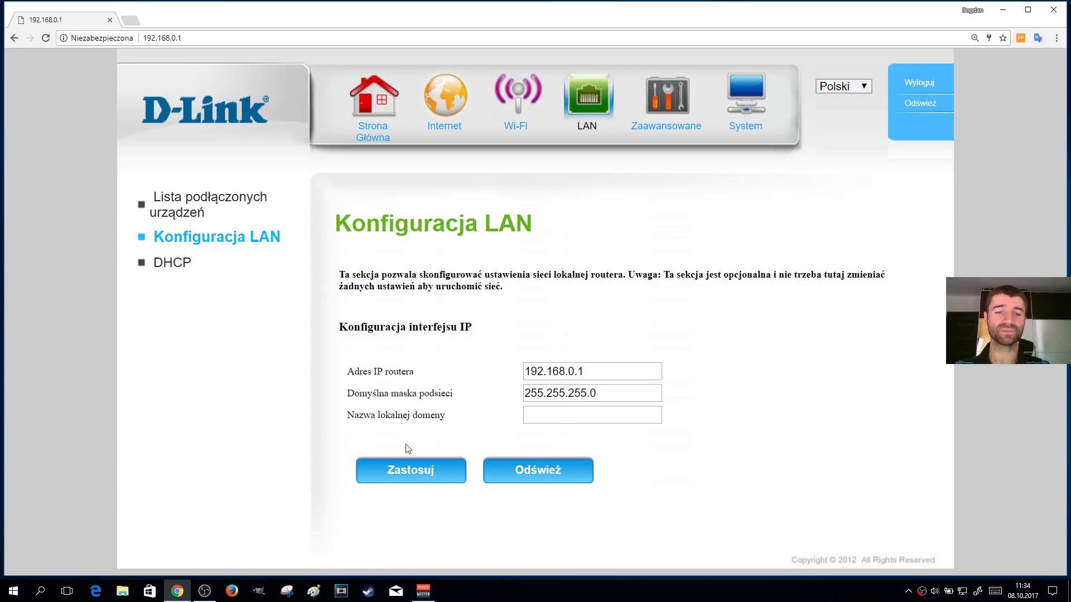
pyautogui.click(399, 471)
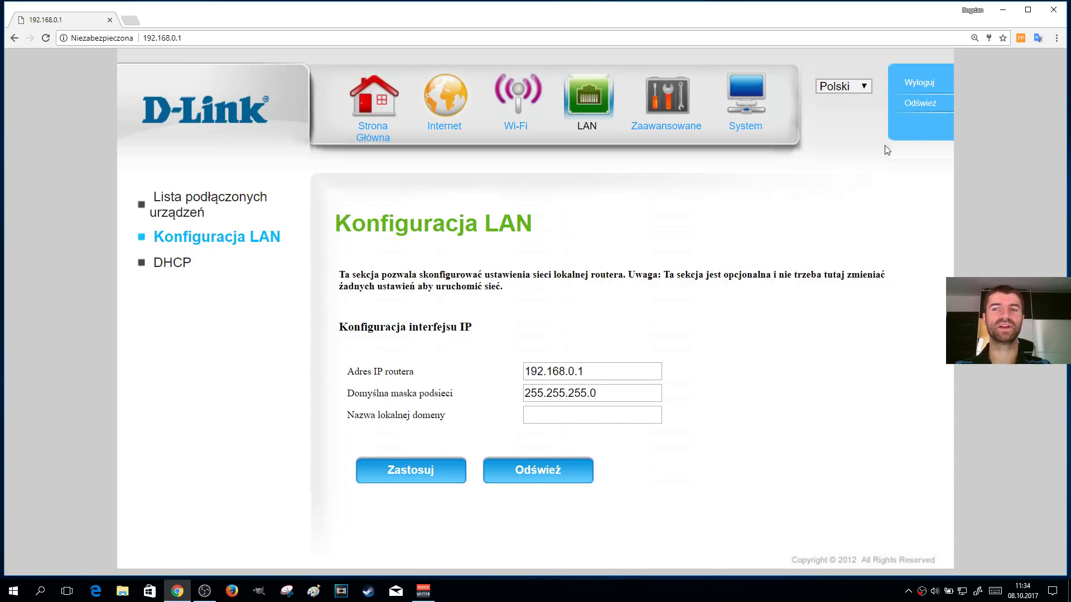
pyautogui.click(742, 101)
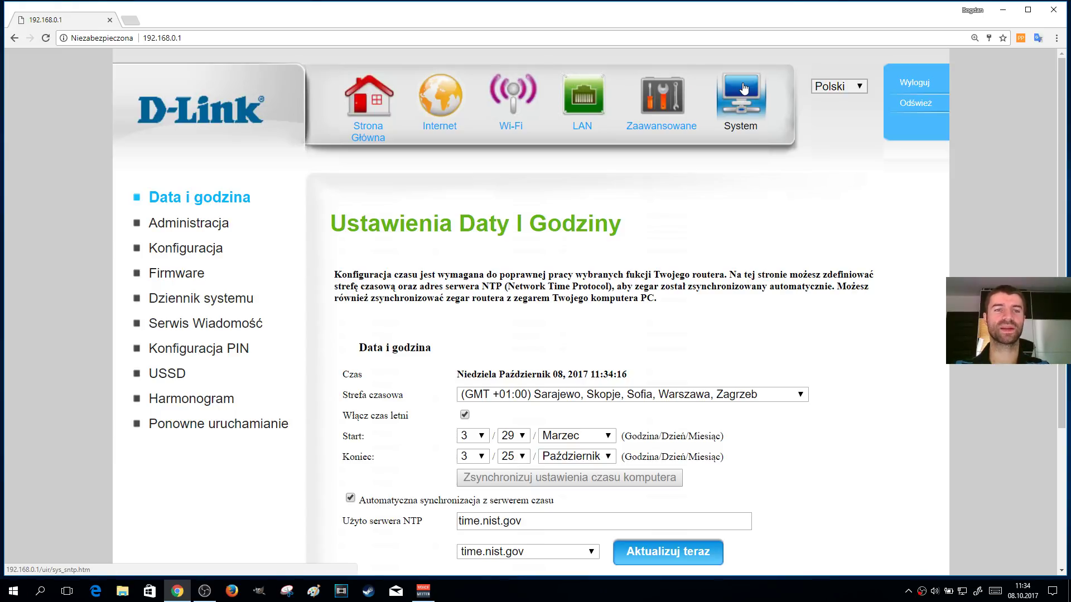
# View System > Administracja's Nowe hasło field, then return to the Wi-Fi device list
pyautogui.click(208, 224)
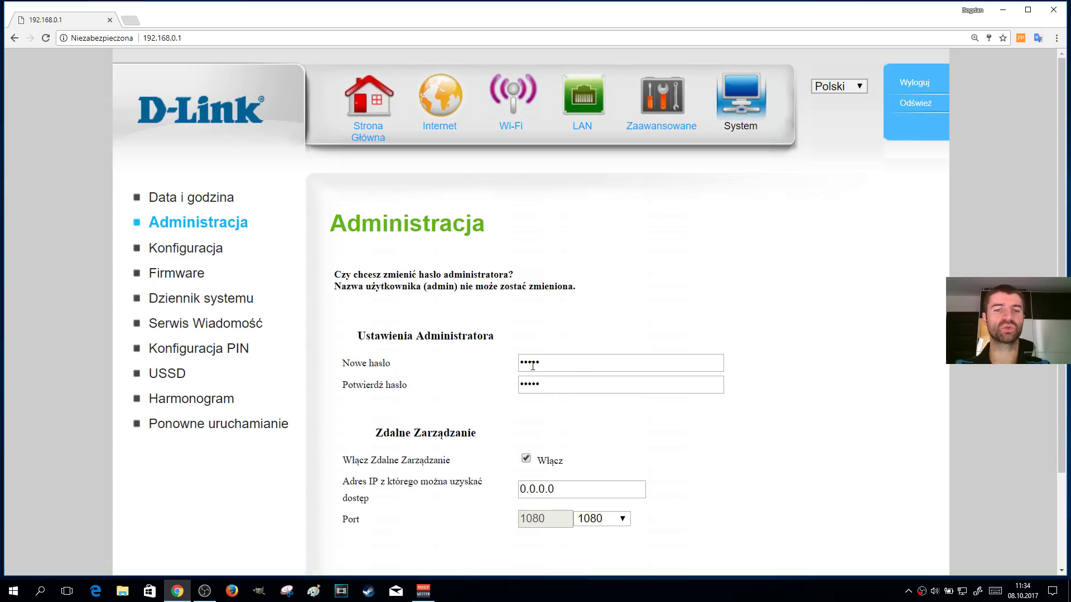
pyautogui.doubleClick(585, 362)
pyautogui.click(848, 369)
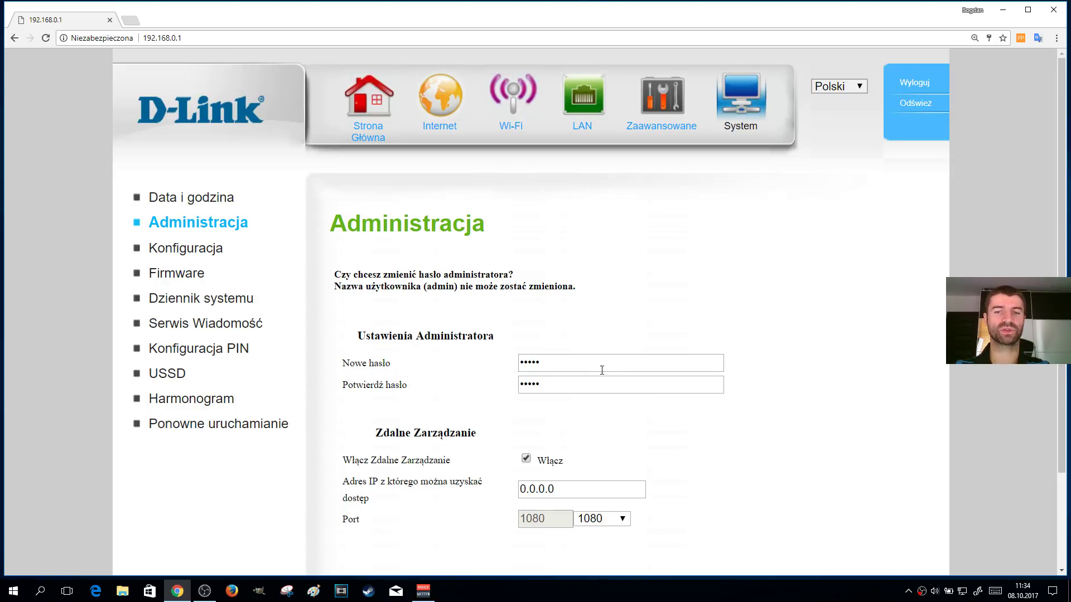
pyautogui.click(625, 362)
pyautogui.scroll(-2, 875, 407)
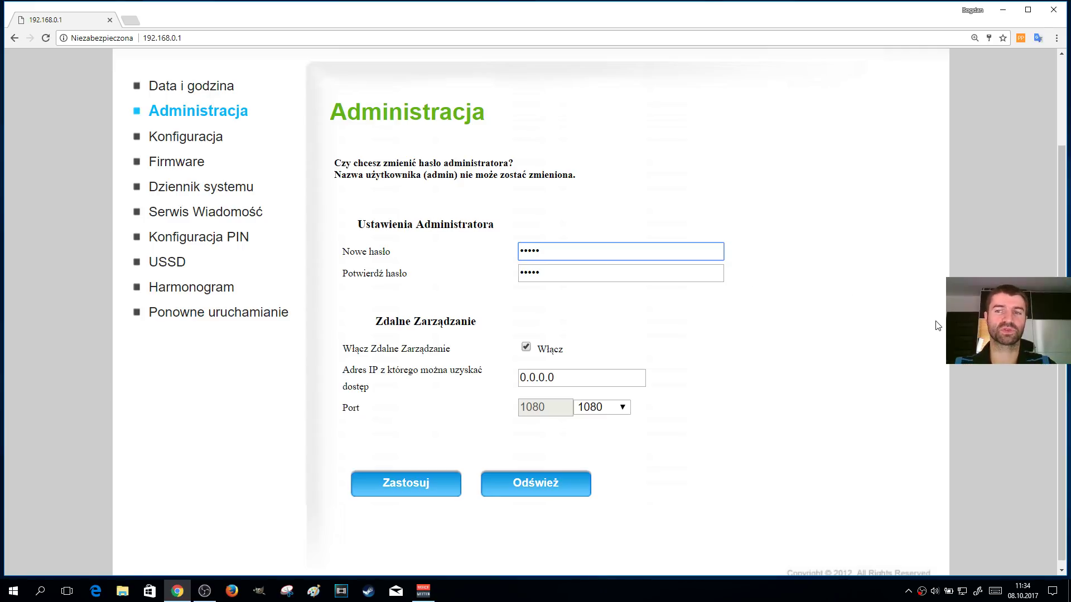
pyautogui.scroll(2, 1047, 117)
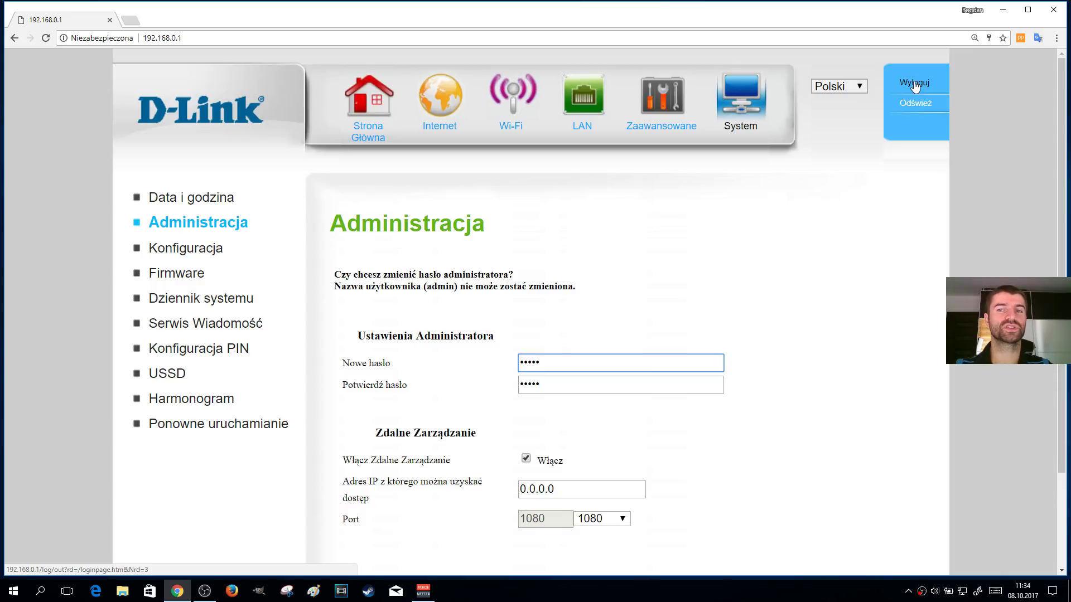
pyautogui.click(511, 89)
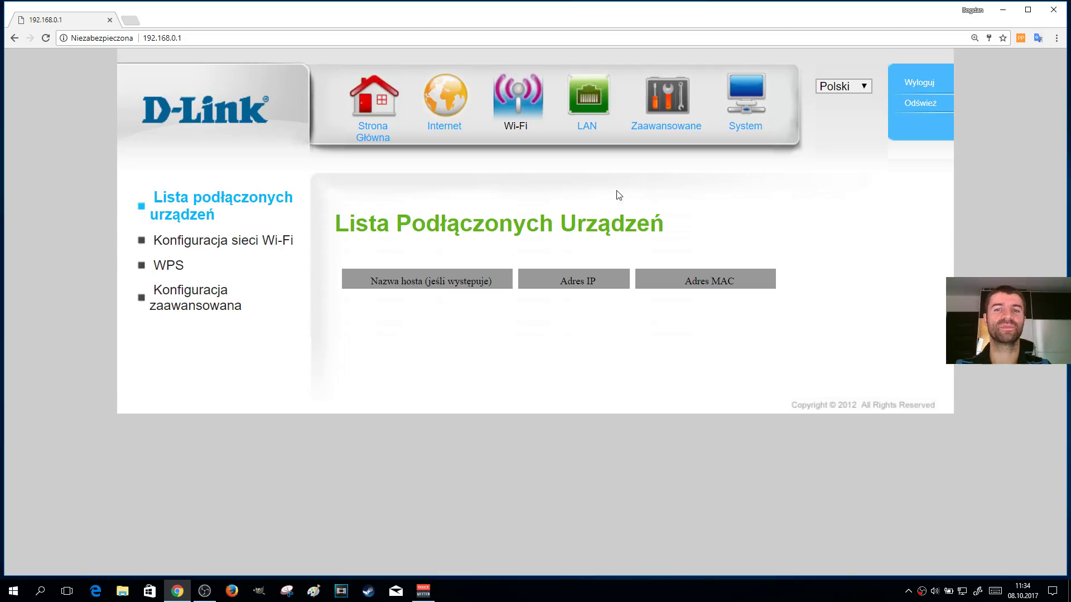
# In the Wi-Fi configuration form, replace the old Klucz współdzielony value with a new WPA shared key
pyautogui.click(223, 240)
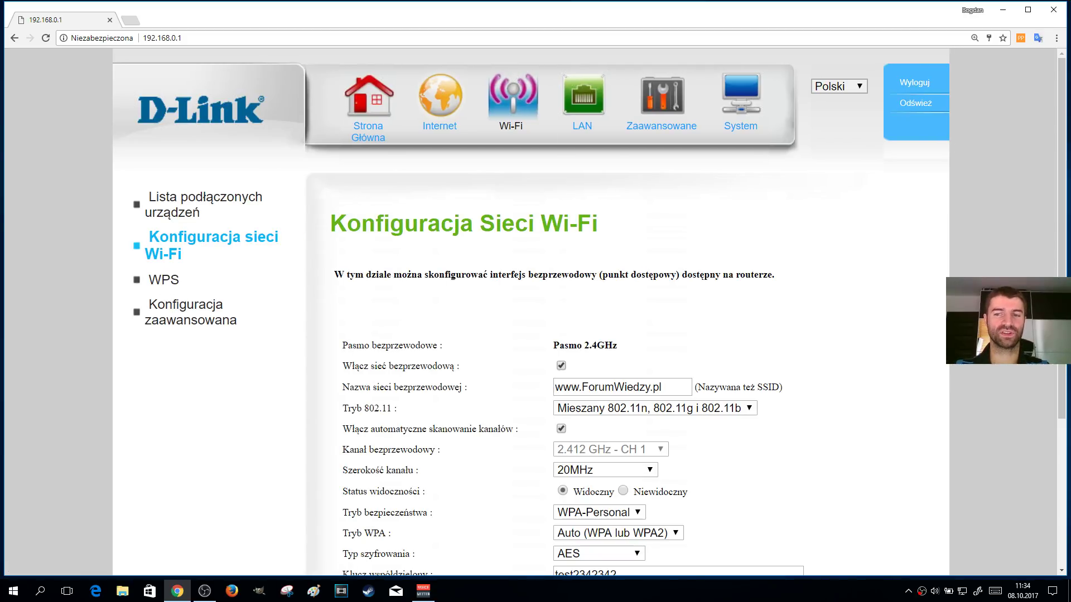
pyautogui.scroll(-3, 715, 266)
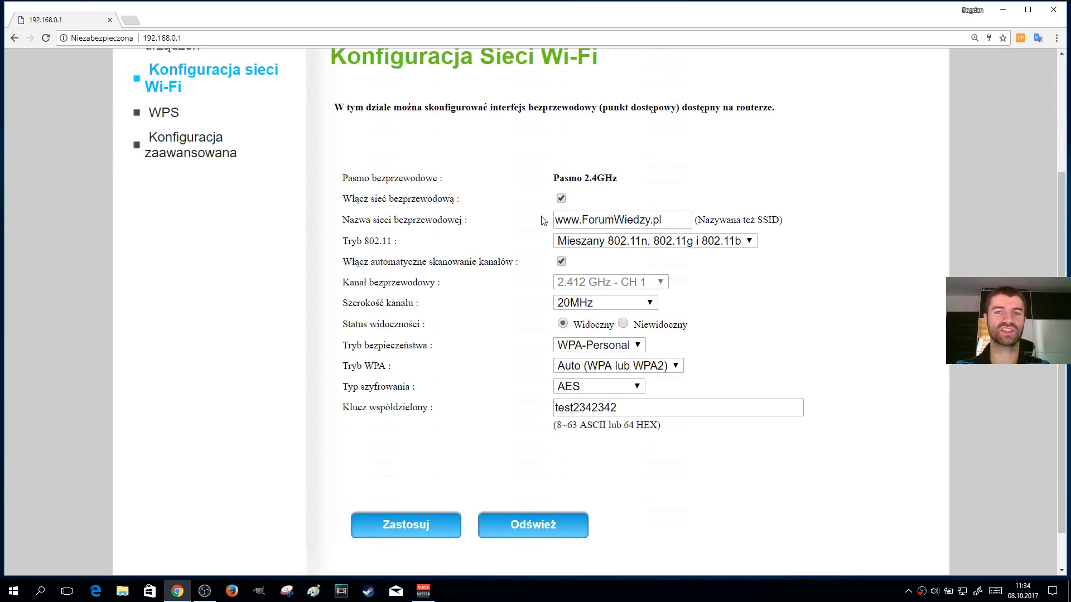
pyautogui.moveTo(652, 408); pyautogui.dragTo(553, 407)
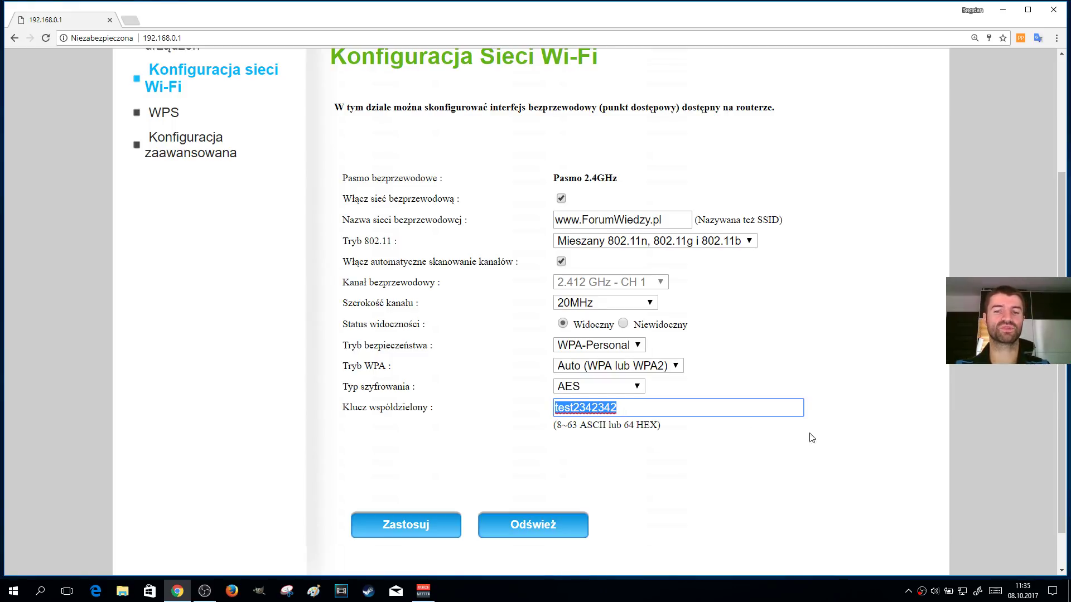
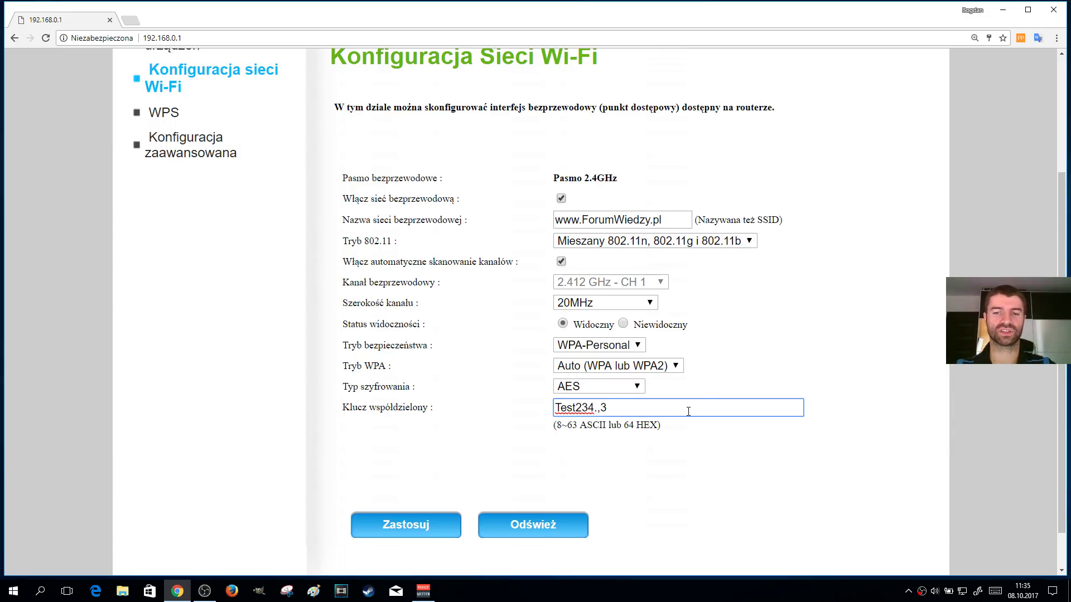
# Apply (Zastosuj) the new shared key with WPA-Personal/AES and confirm 'Setting completed'
pyautogui.click(390, 529)
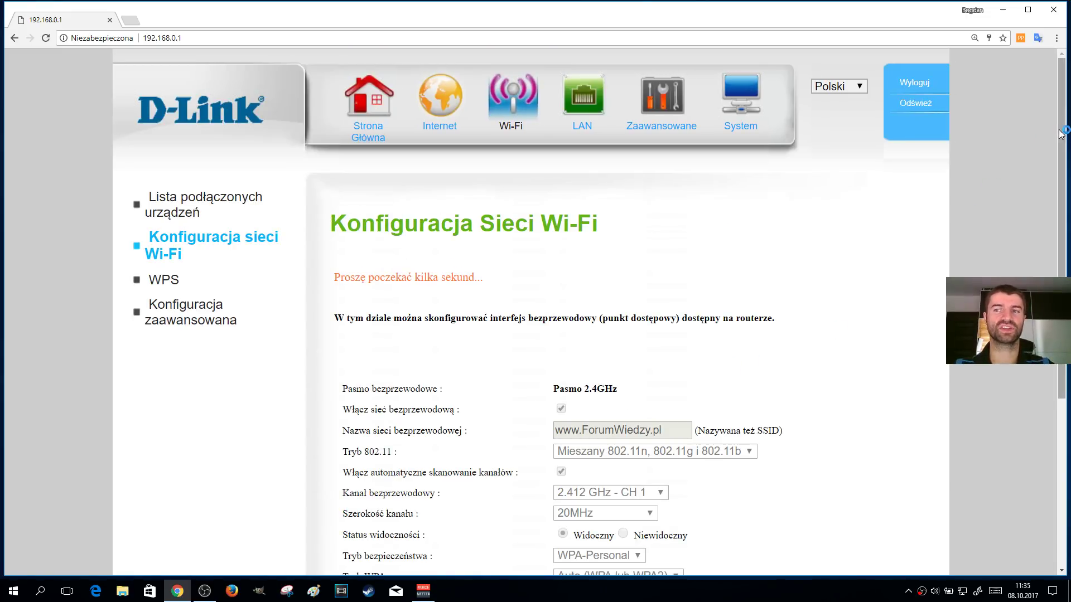
pyautogui.moveTo(1062, 220); pyautogui.dragTo(1061, 90)
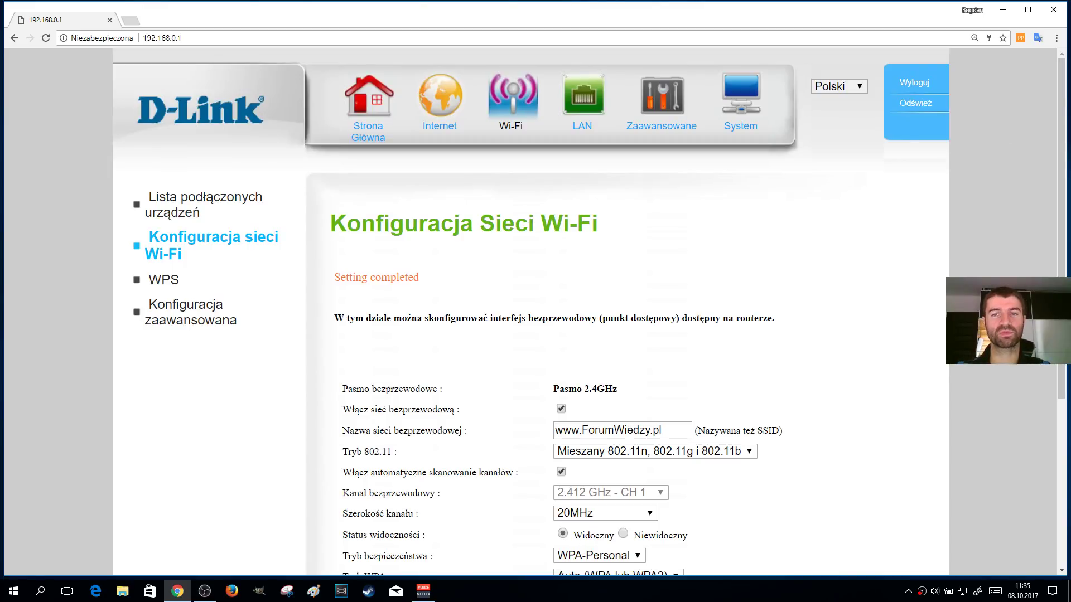
pyautogui.scroll(-3, 951, 373)
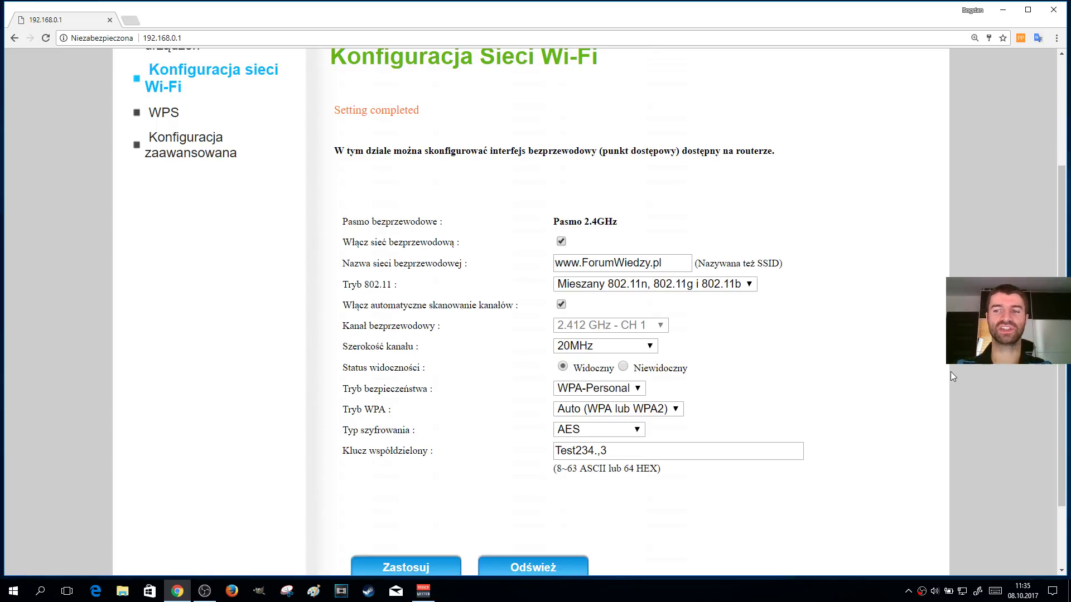
pyautogui.scroll(3, 1031, 384)
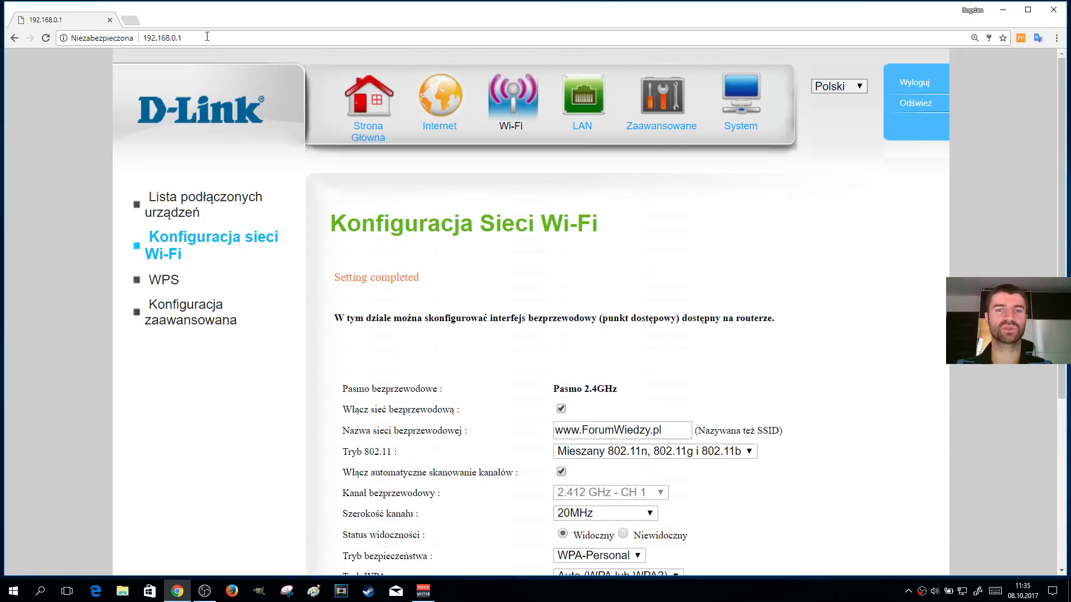
# View the Usługa WAN settings, then log out of the admin session with Wyloguj
pyautogui.click(443, 97)
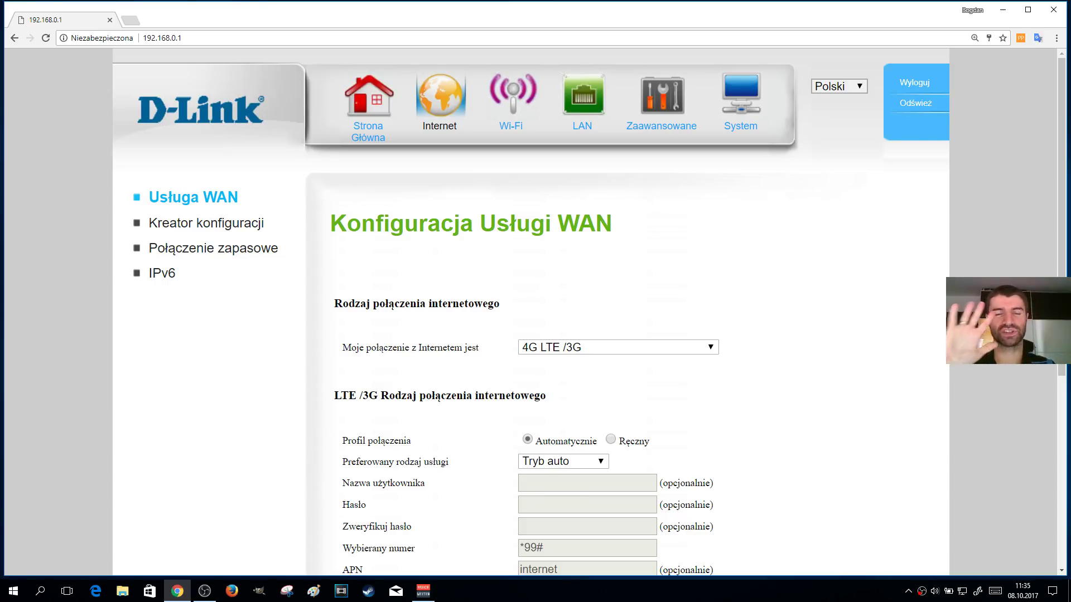
pyautogui.click(909, 83)
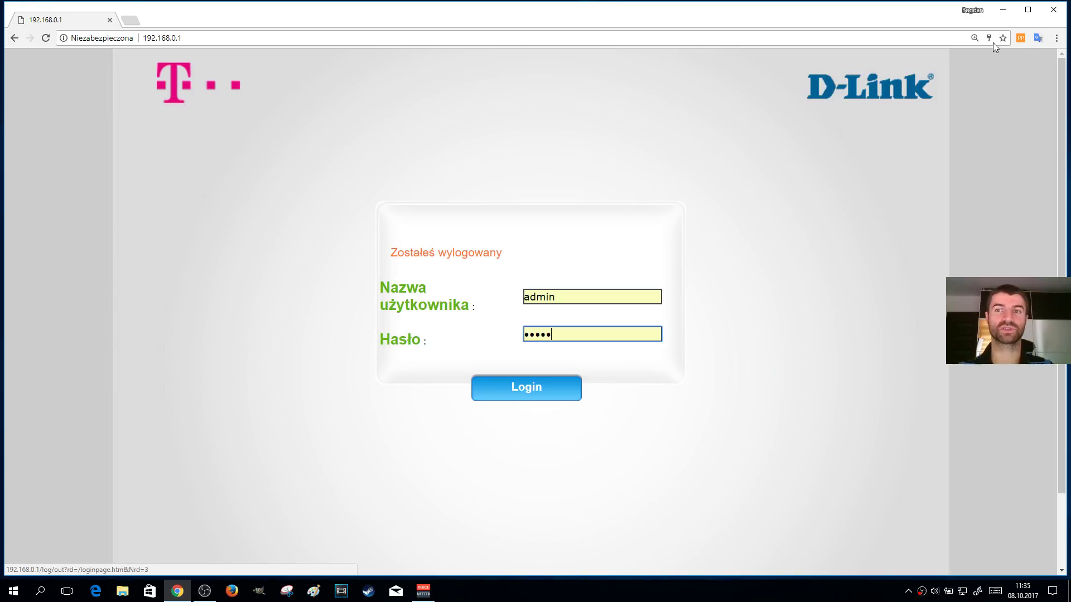